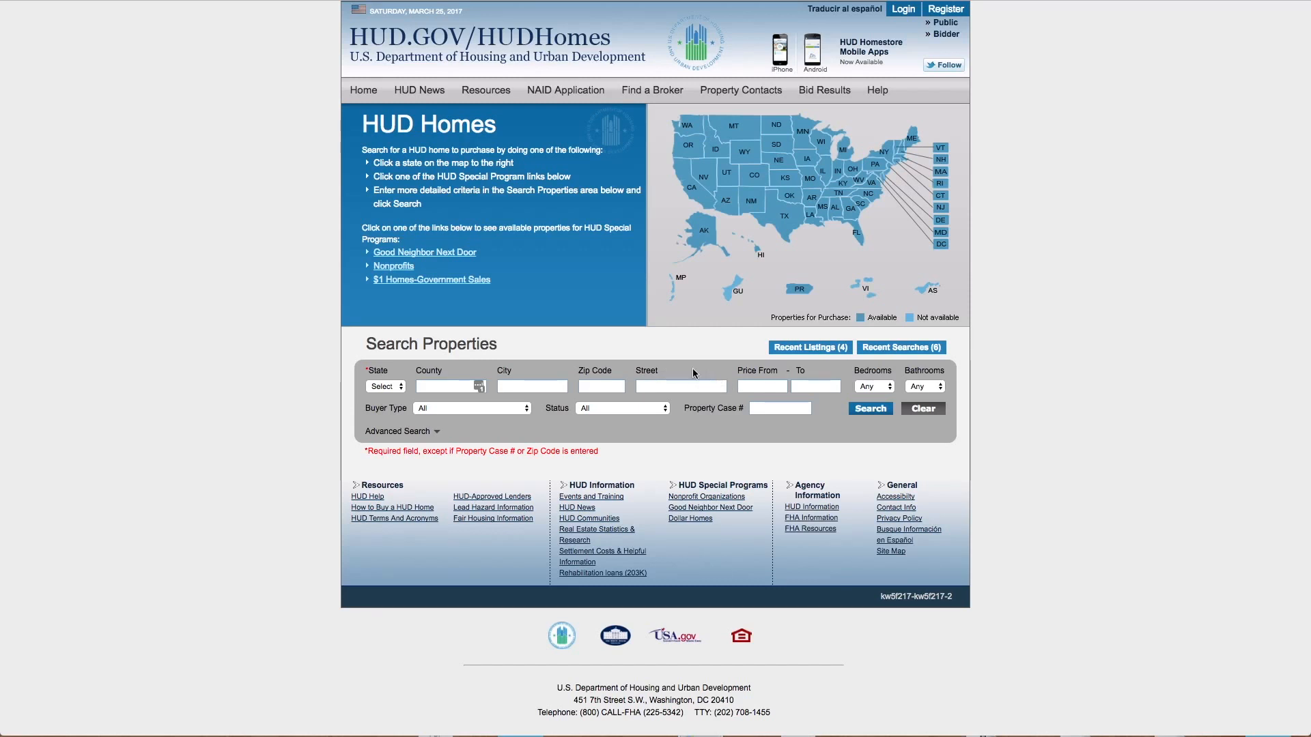
Search for HUD homes in the state MI and look over the listings, including the status note on the $10,000 property.
left_click(401, 387)
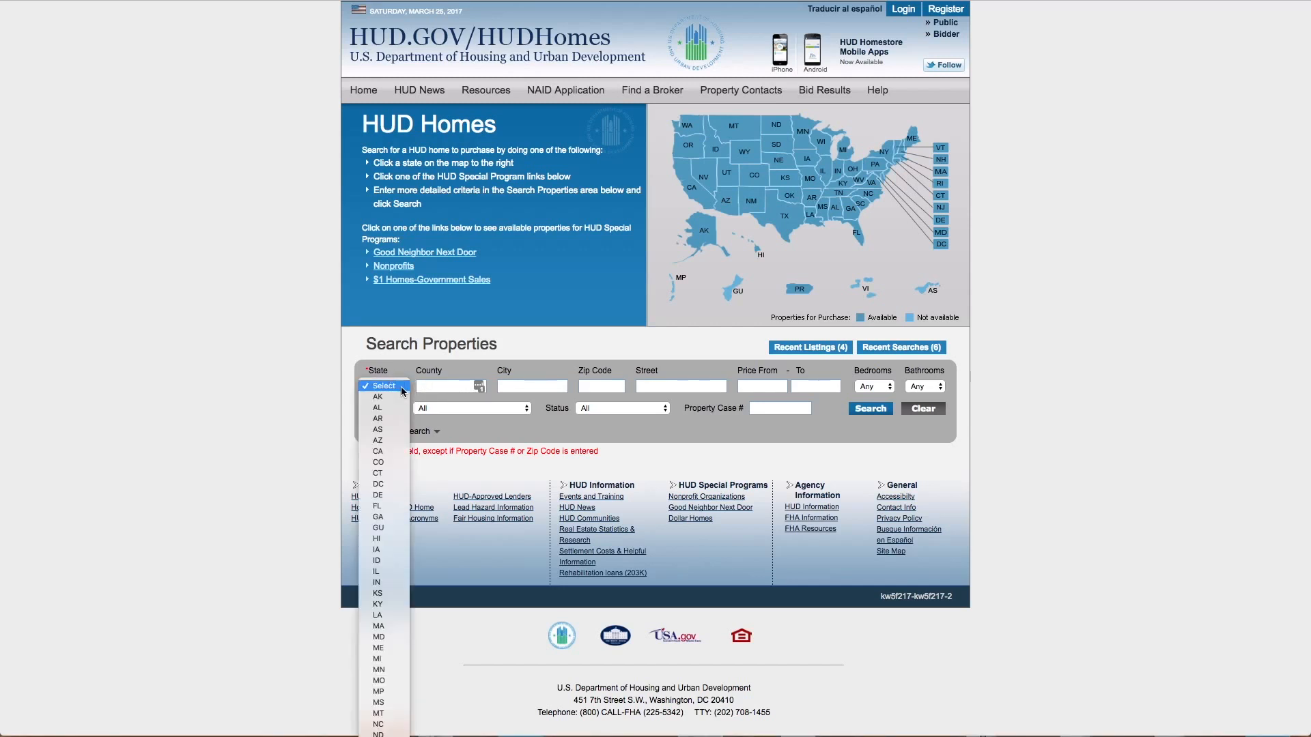
left_click(383, 659)
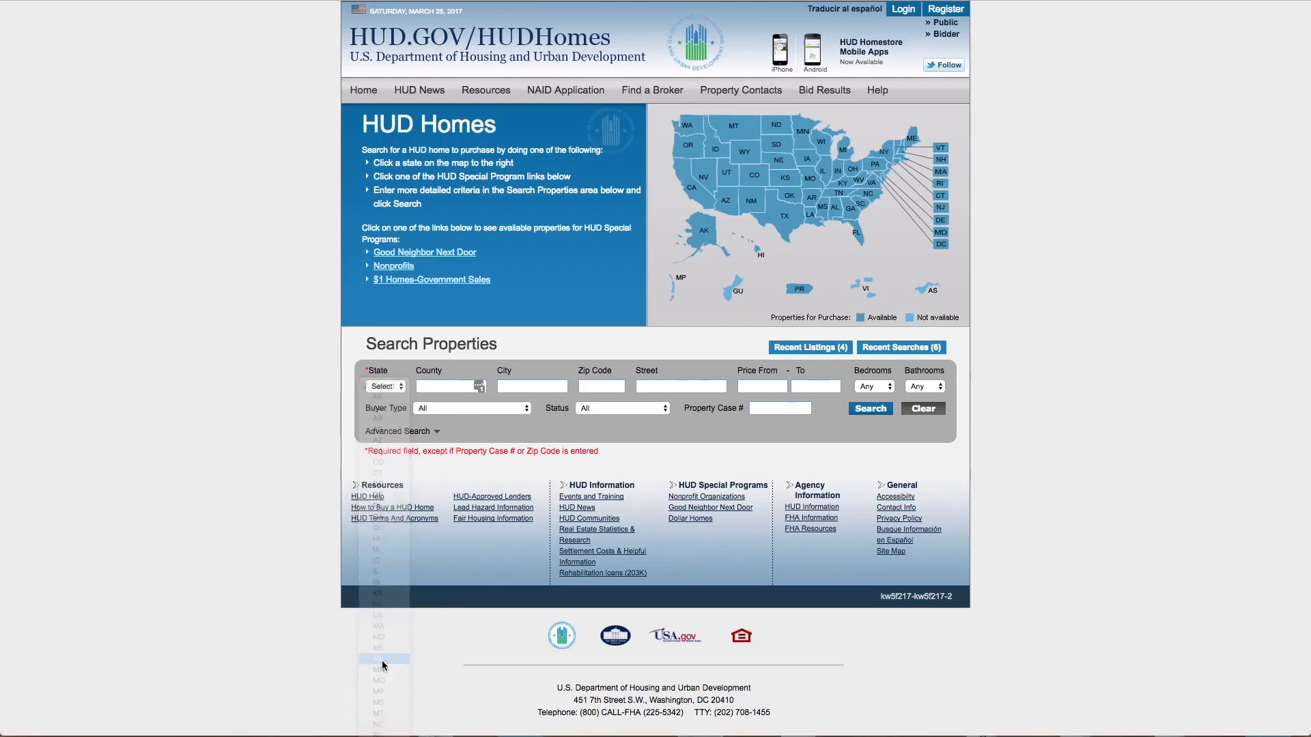
left_click(870, 409)
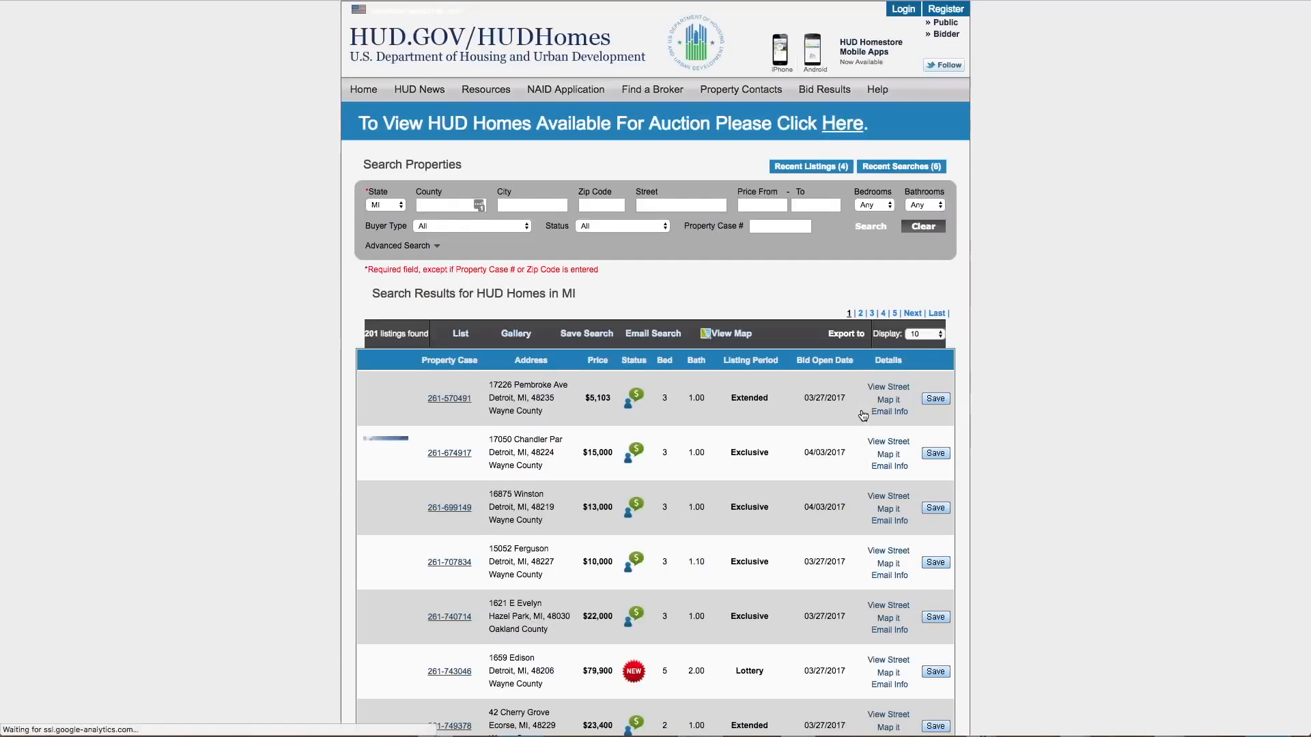
scroll(736, 463, "down", 5)
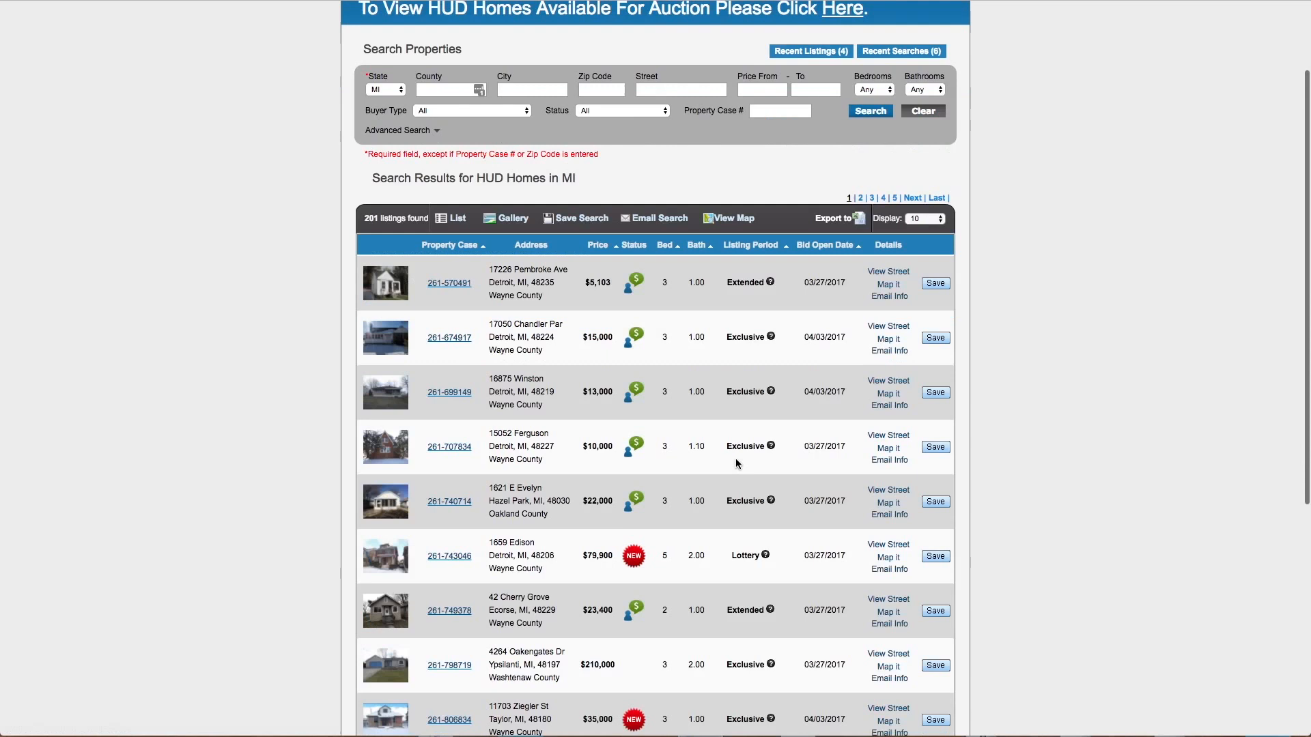
scroll(735, 463, "down", 1)
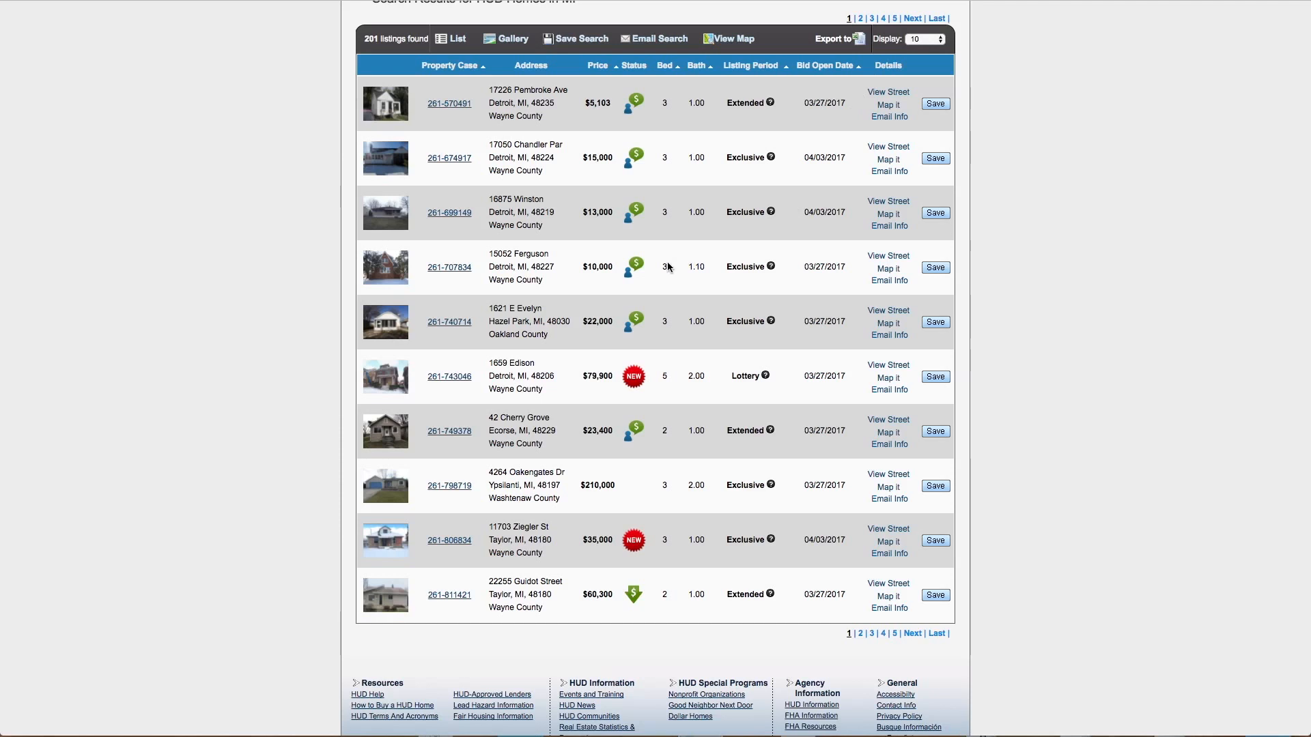
mouse_move(641, 270)
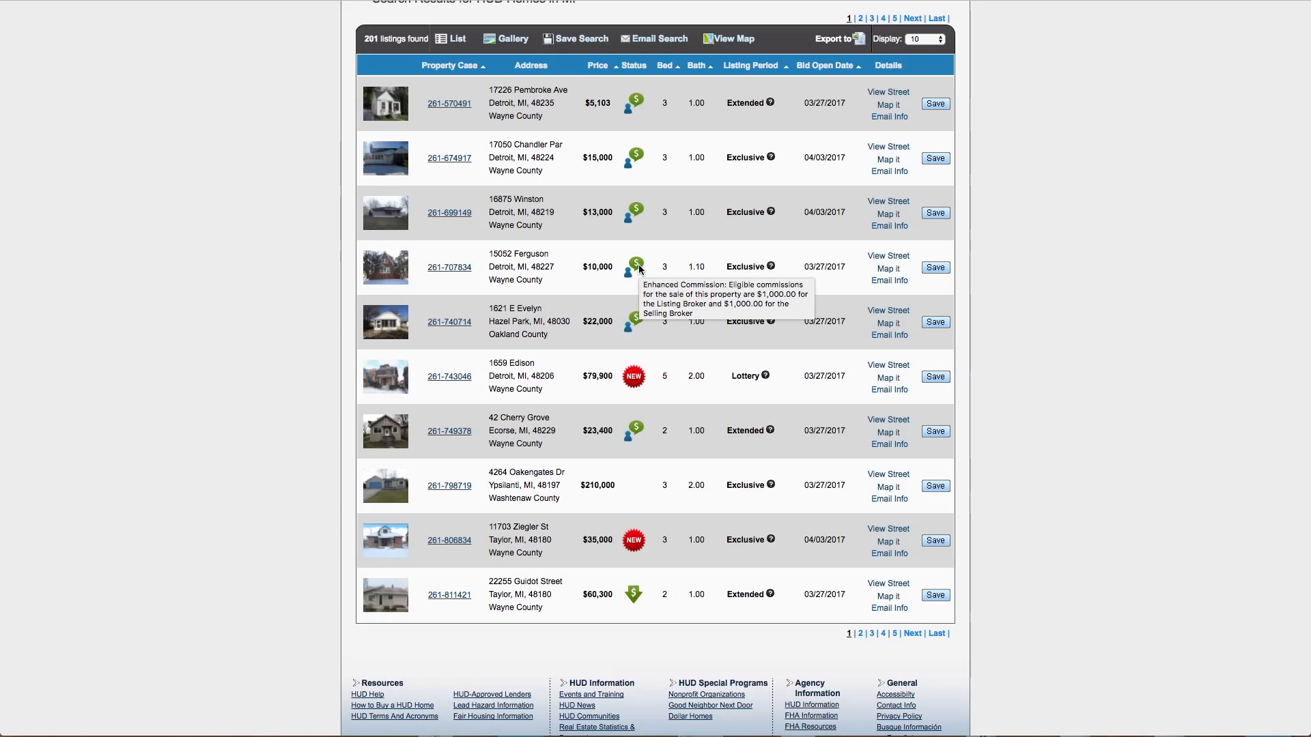
Narrow the MI property search to Kalamazoo county.
scroll(710, 243, "up", 5)
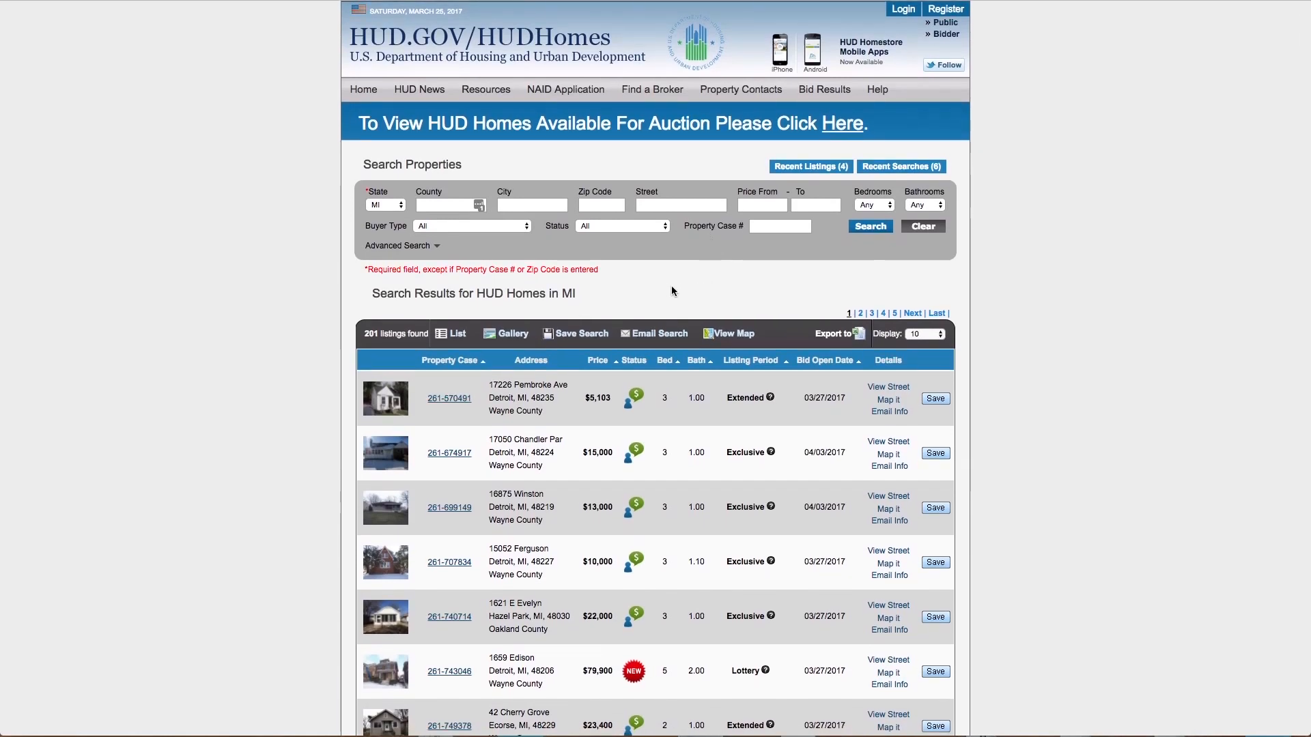
left_click(448, 208)
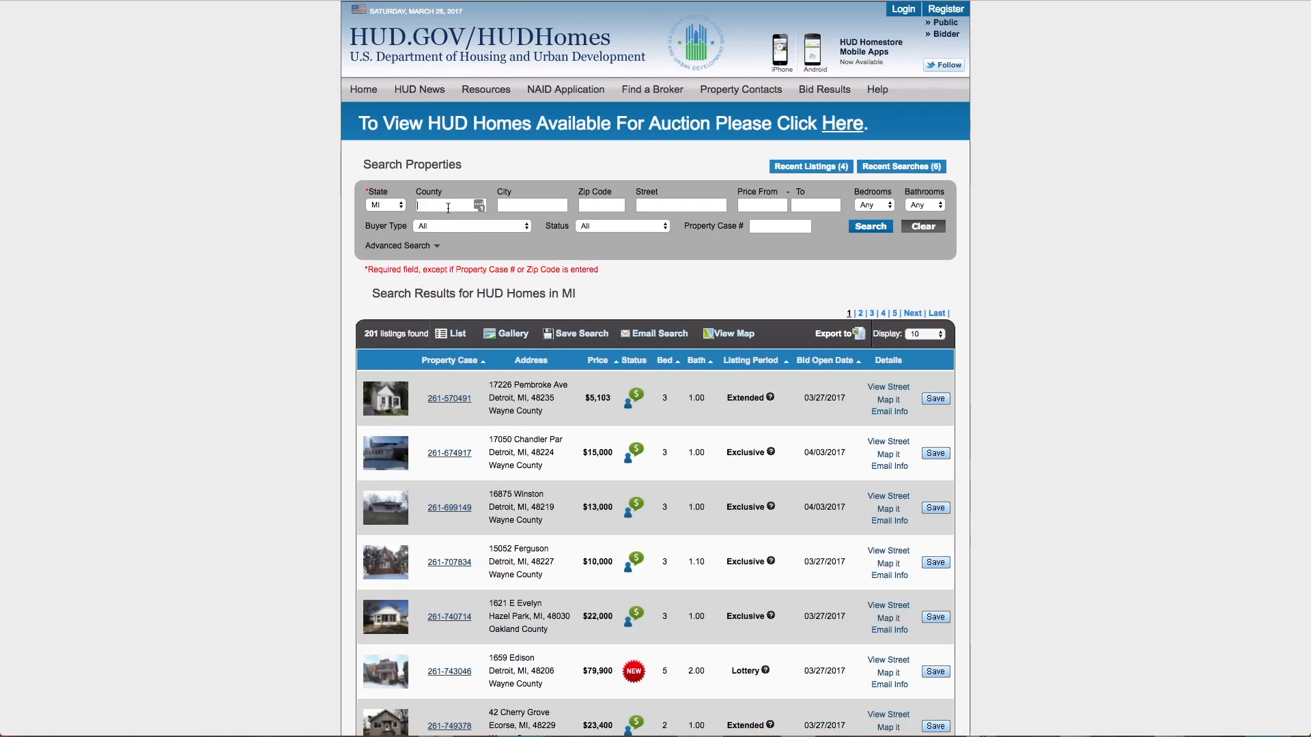
type("kalamazoo")
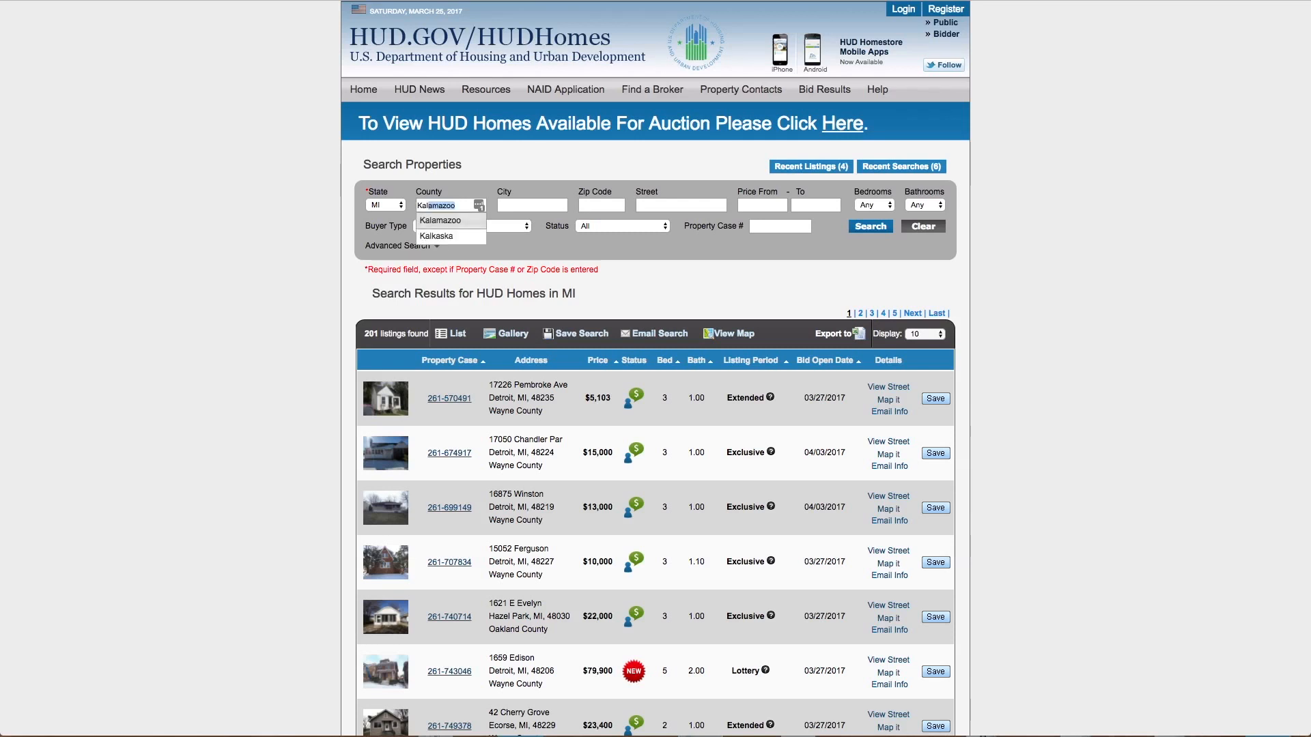
left_click(438, 221)
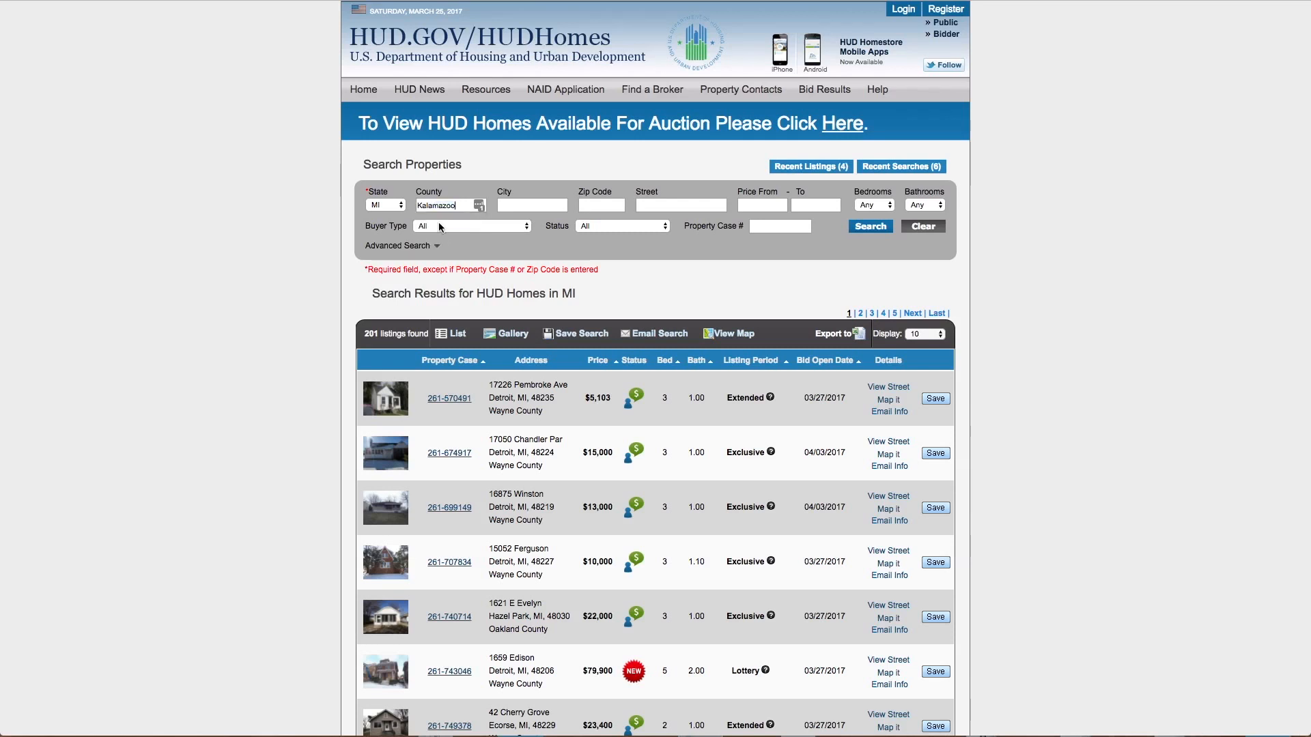
left_click(871, 227)
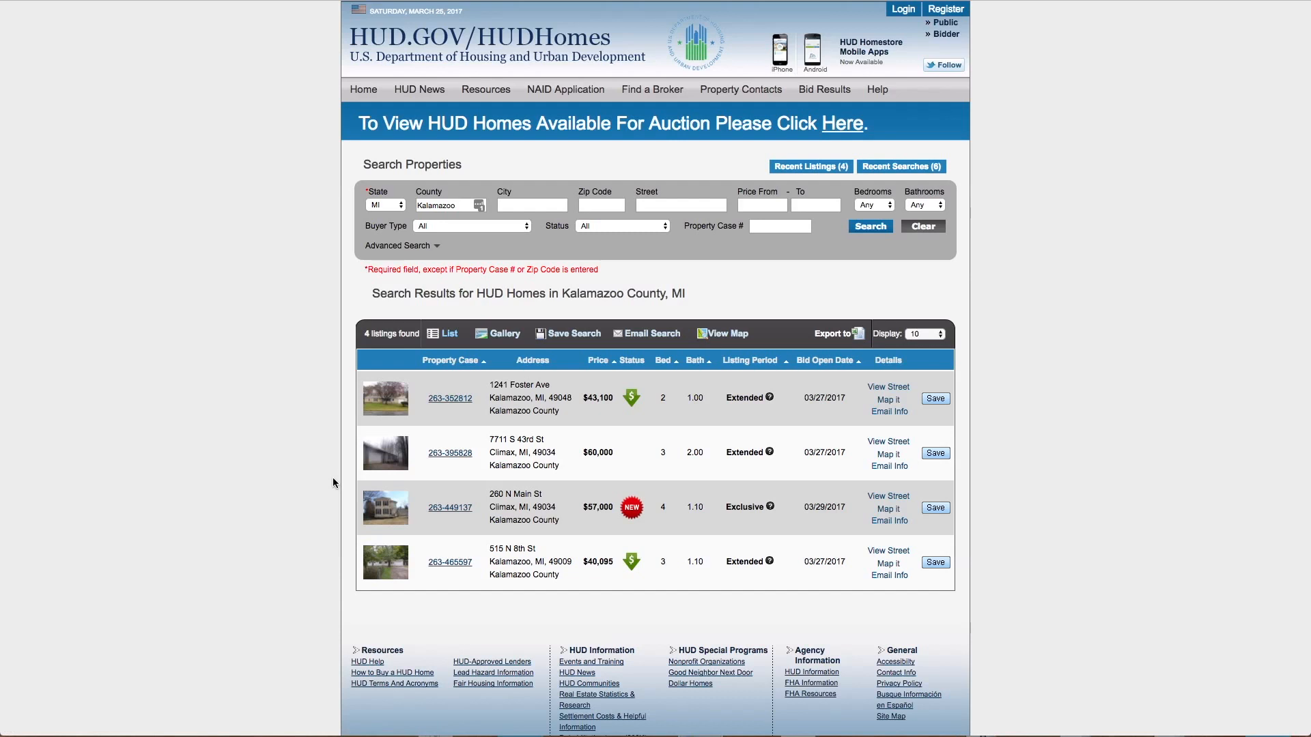
Open the $60,000 three-bedroom listing in Climax and review its amenities, map, agent information and addendums.
left_click(459, 454)
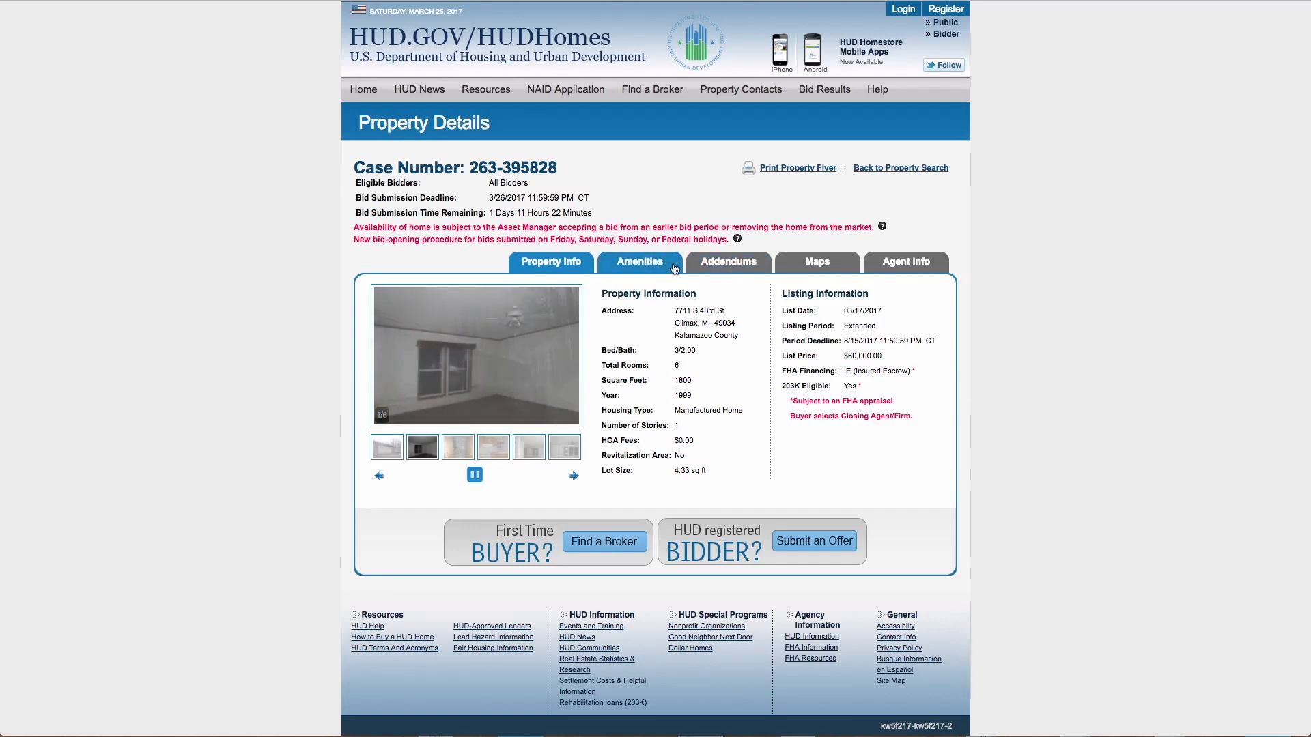
left_click(648, 270)
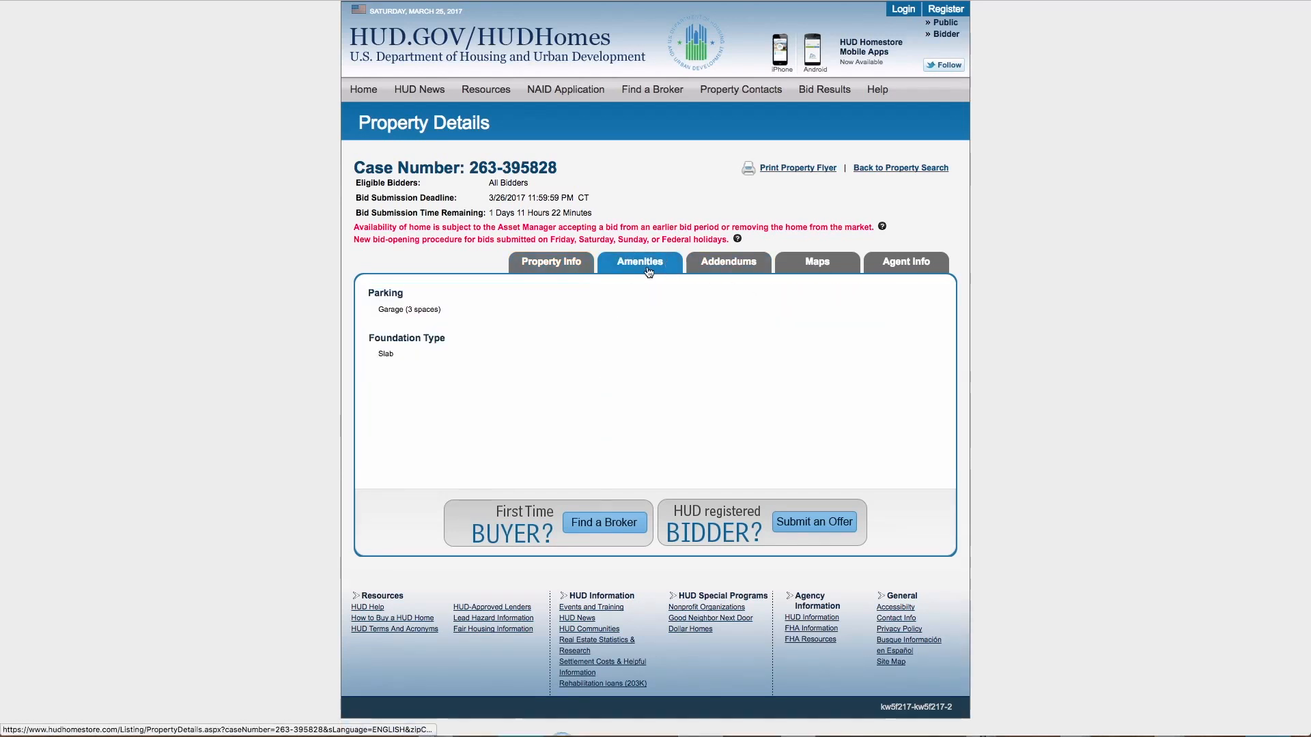
left_click(821, 269)
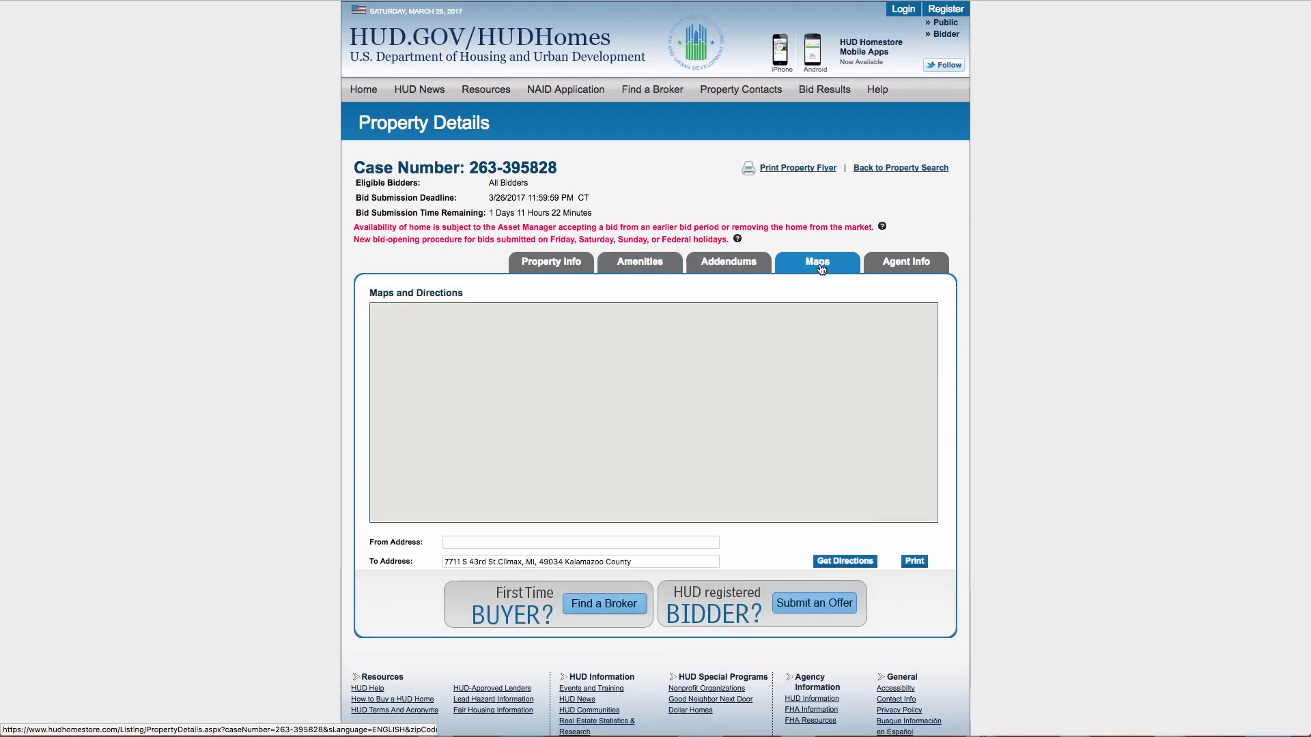
left_click(921, 267)
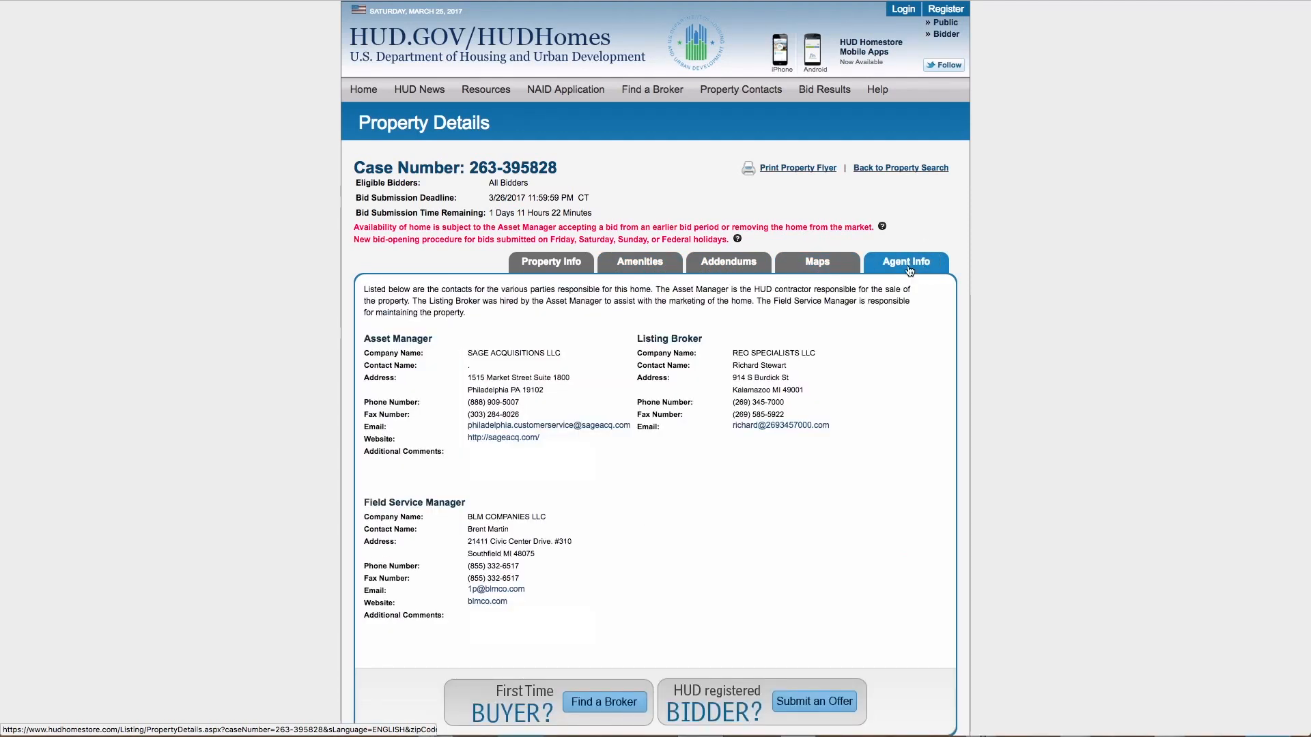
left_click(729, 268)
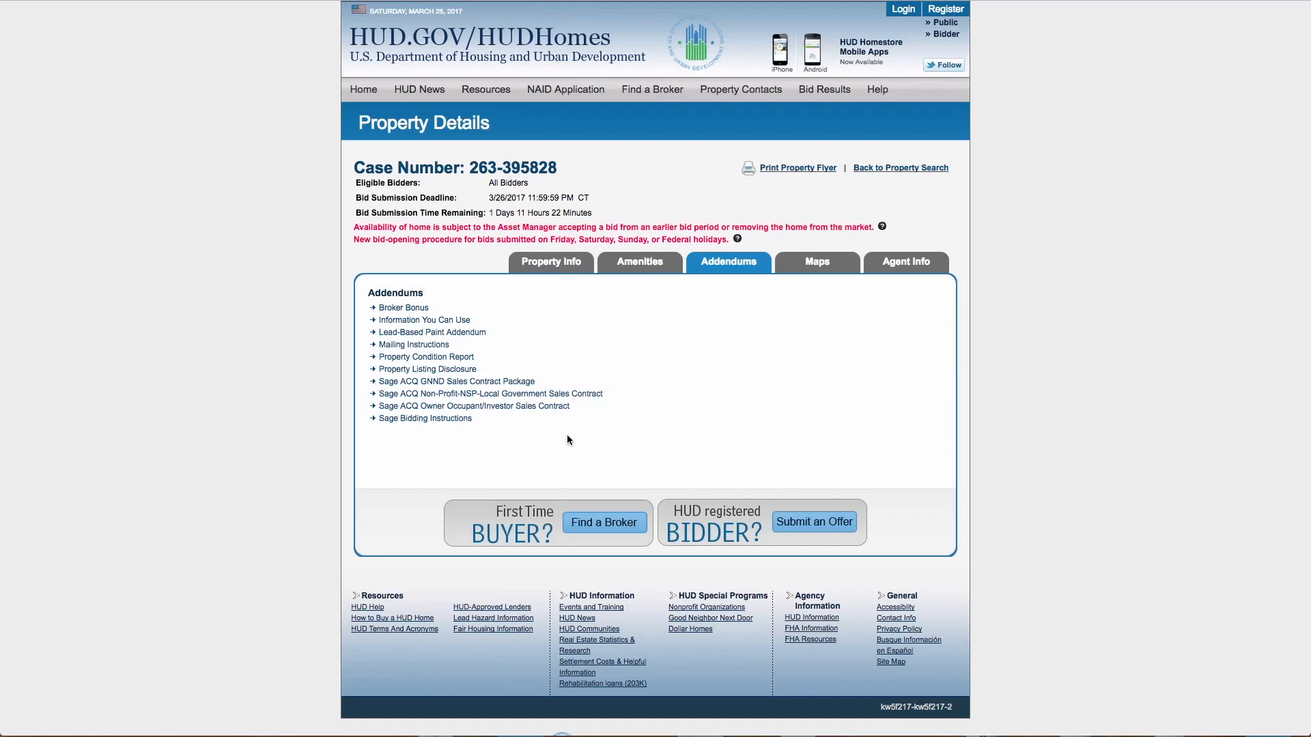
Start submitting an offer on the property and set the NAID type to Selling Broker.
left_click(813, 523)
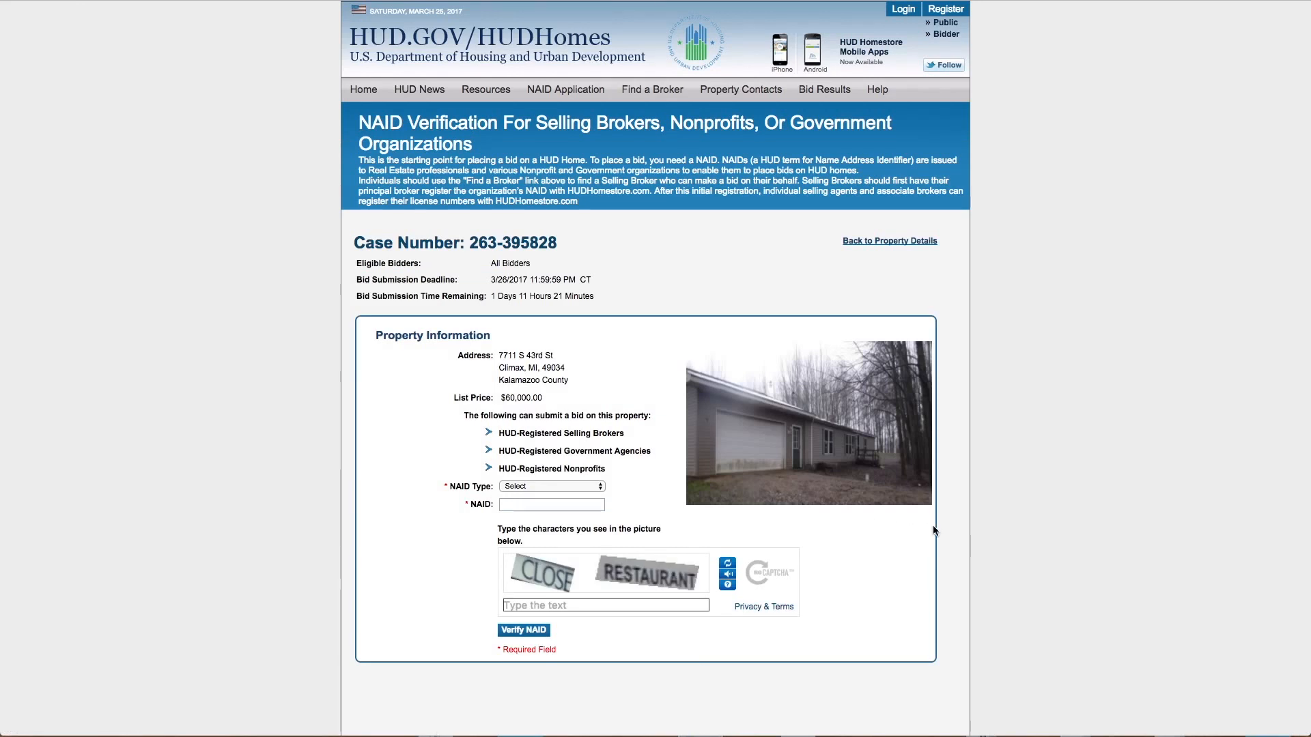
scroll(952, 523, "down", 3)
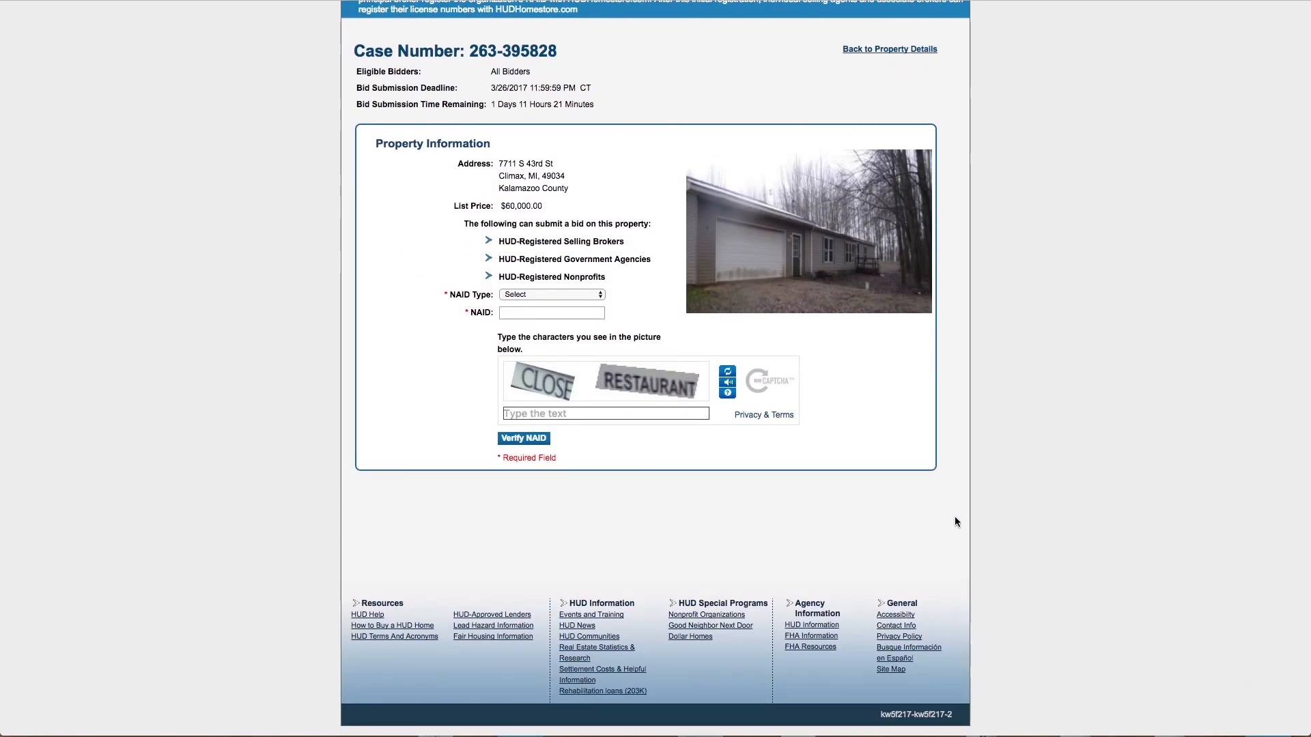
left_click(588, 294)
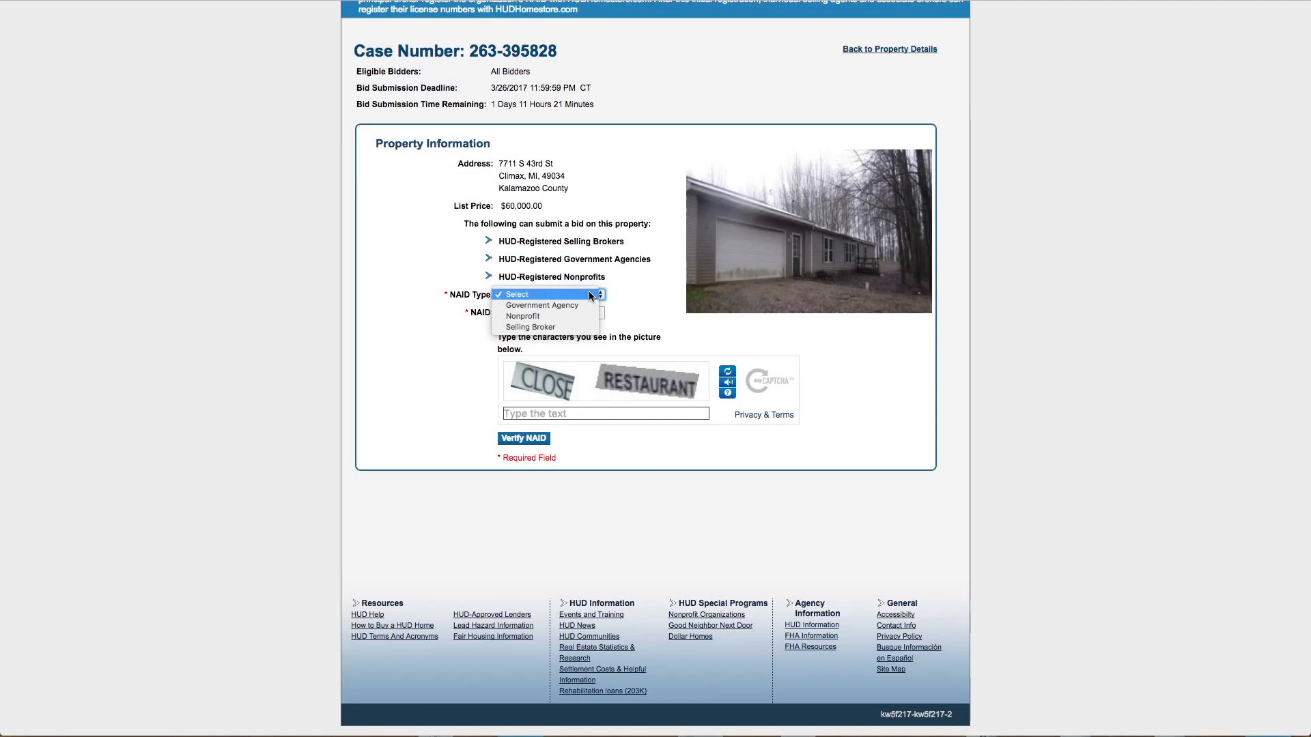
left_click(550, 329)
Enter the NAID, the real estate license number and the captcha text, and verify the NAID.
left_click(550, 314)
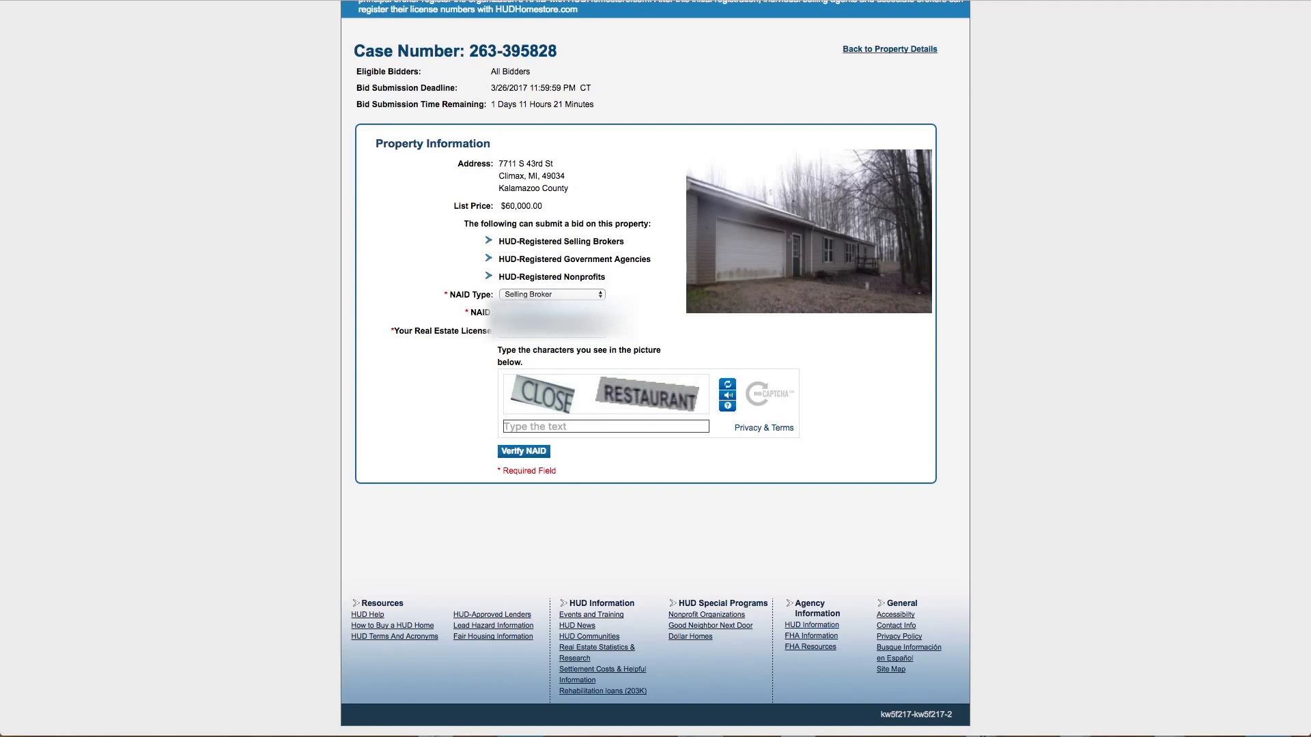
left_click(534, 330)
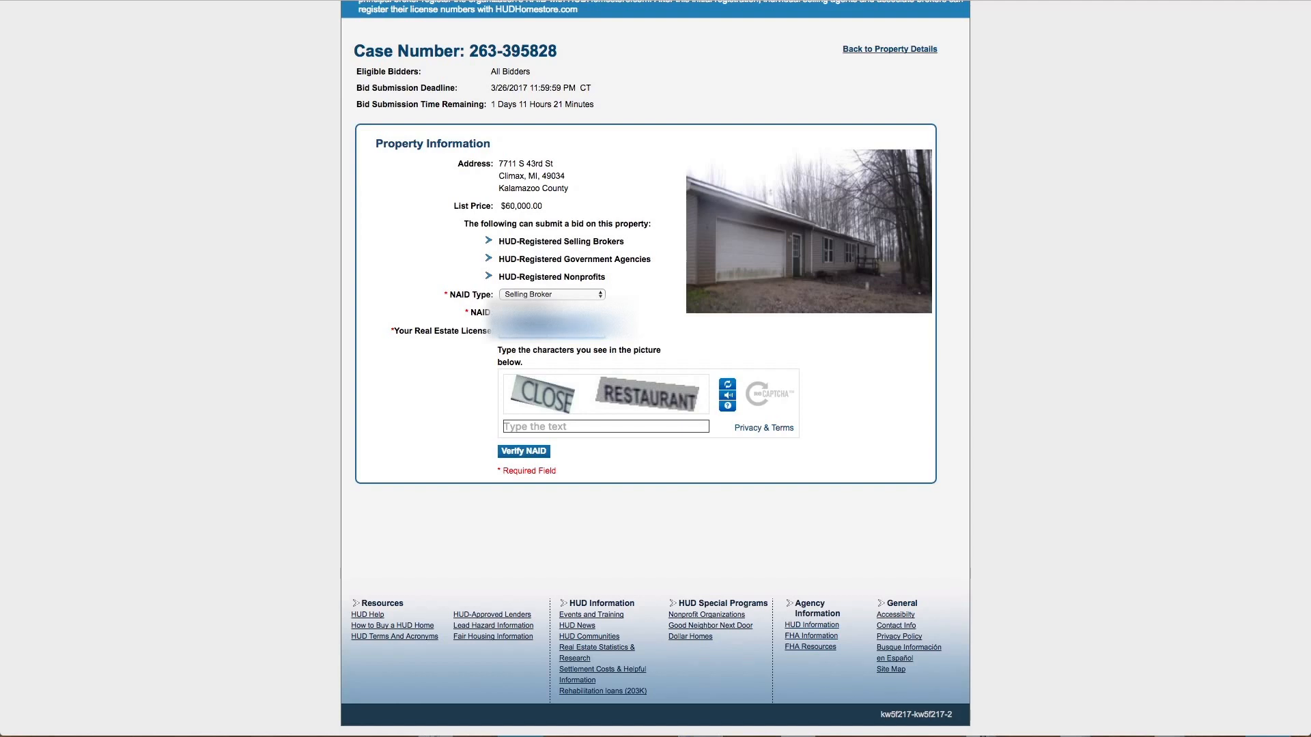
left_click(544, 425)
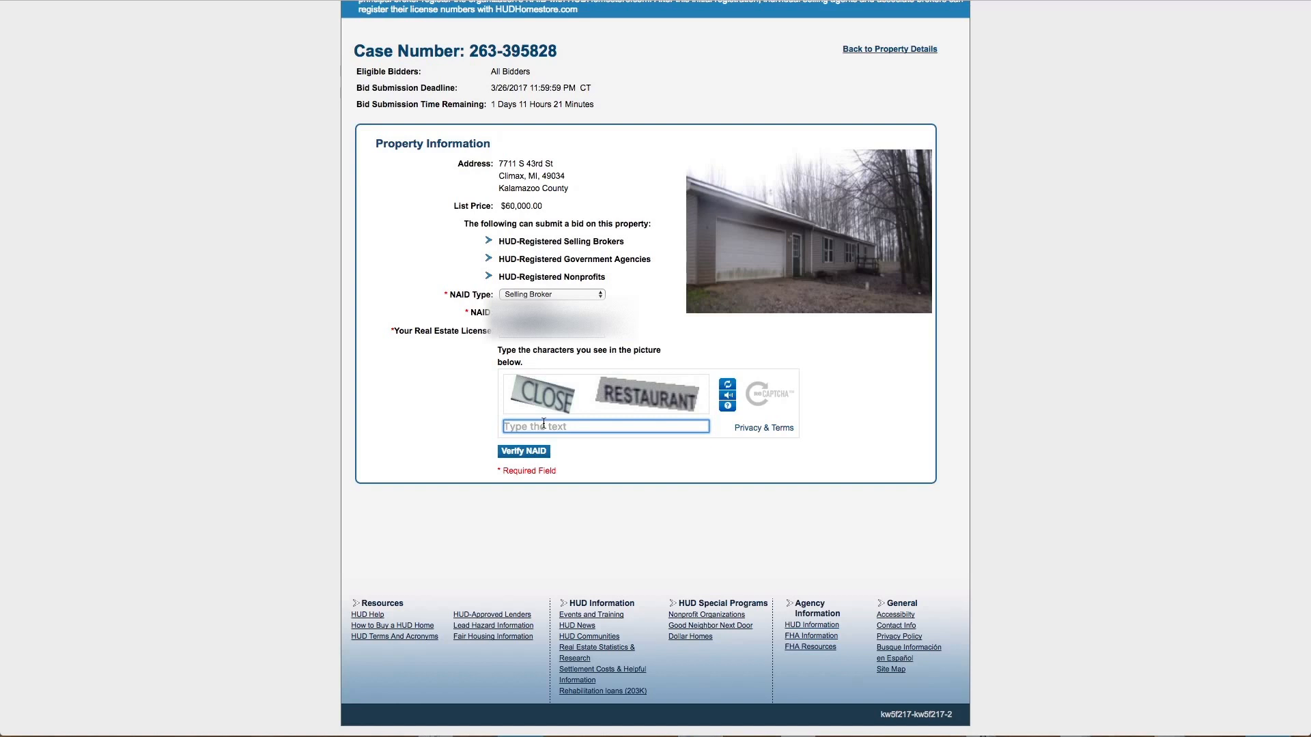
type("closerestaurant")
left_click(512, 453)
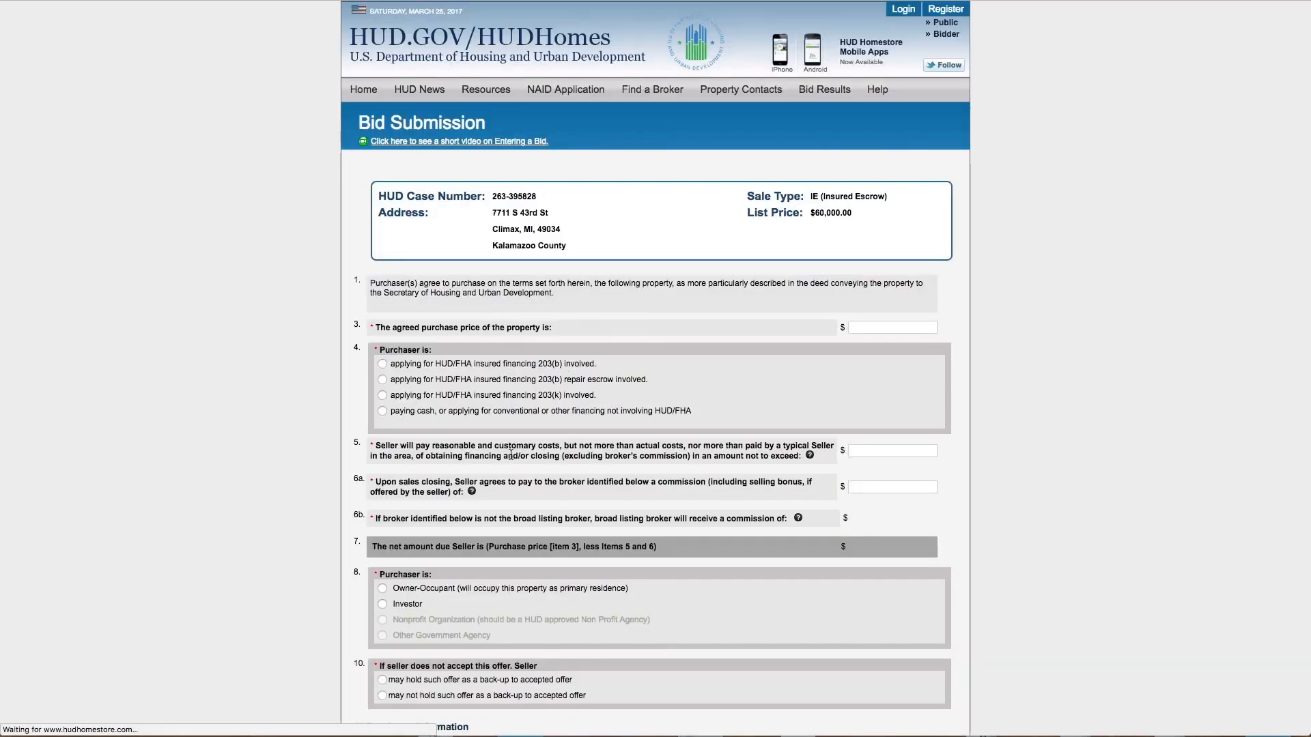
Set the agreed purchase price to 50,000 and mark the purchaser as paying cash or using financing not involving HUD/FHA.
scroll(537, 445, "down", 1)
scroll(537, 446, "down", 3)
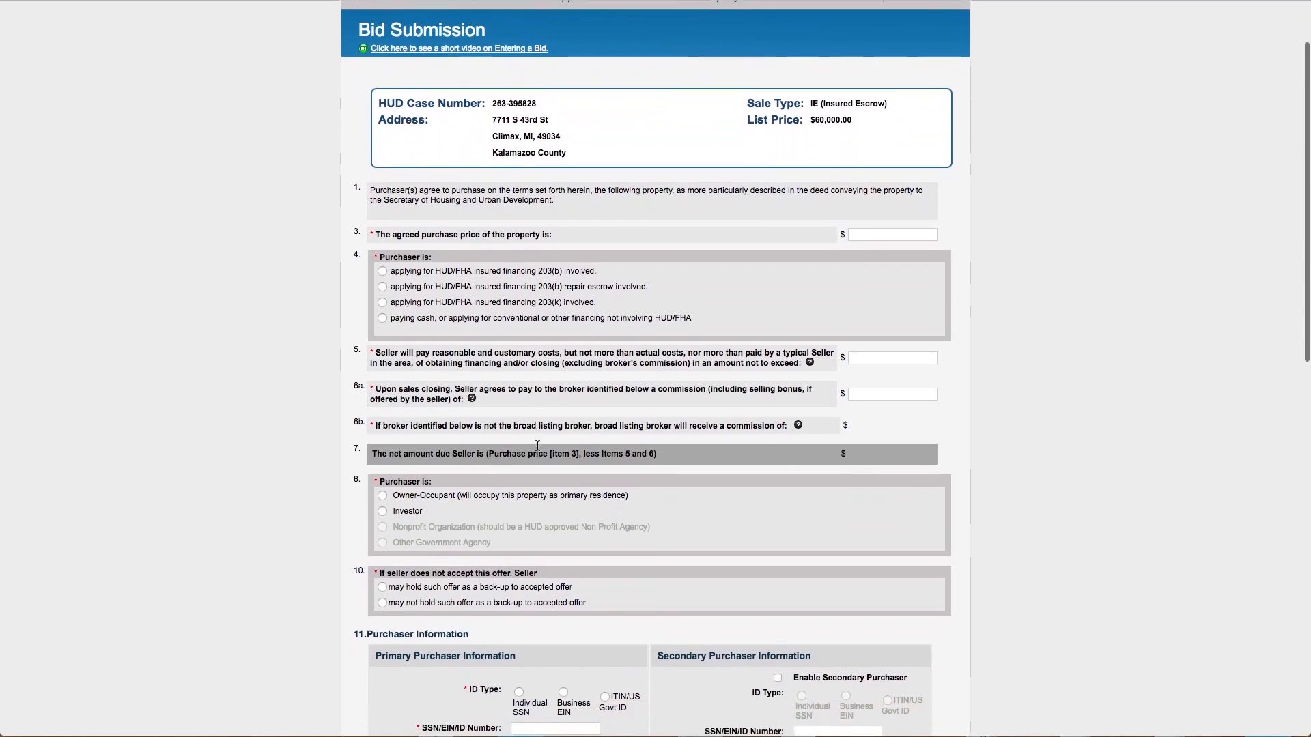
scroll(538, 447, "down", 2)
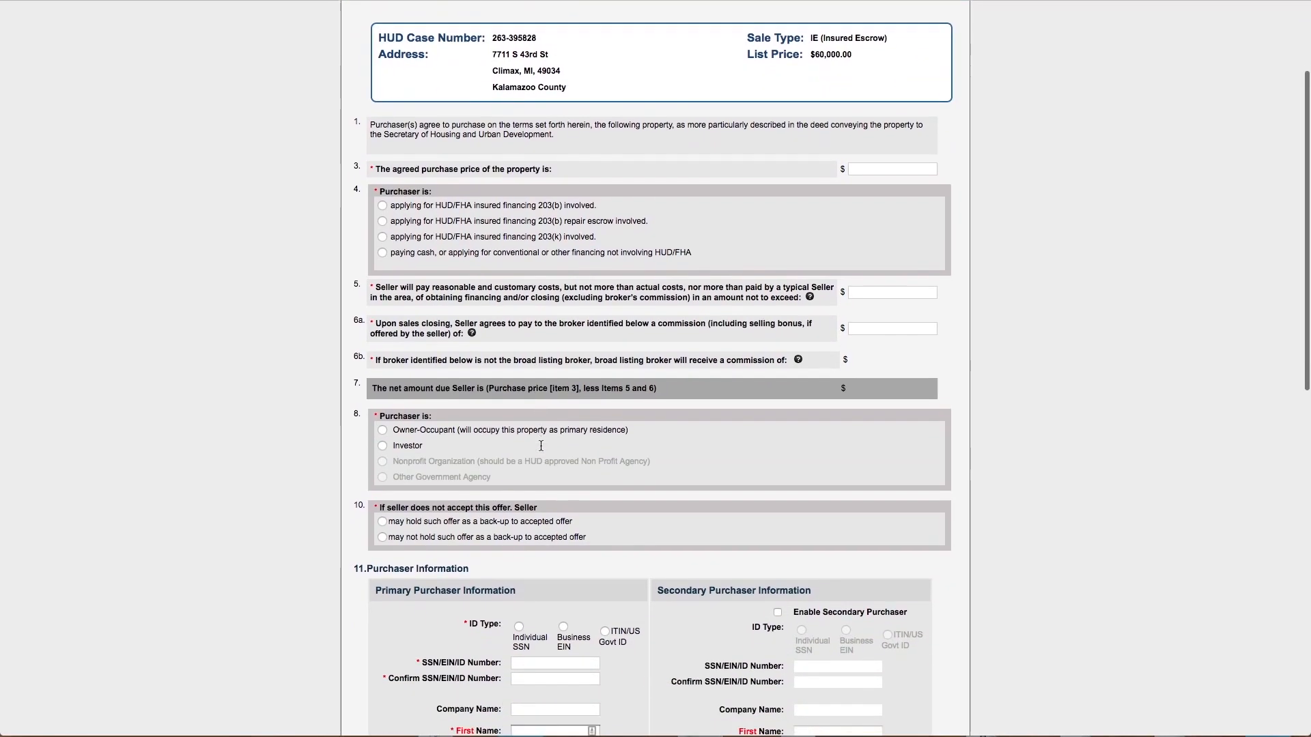
left_click(874, 161)
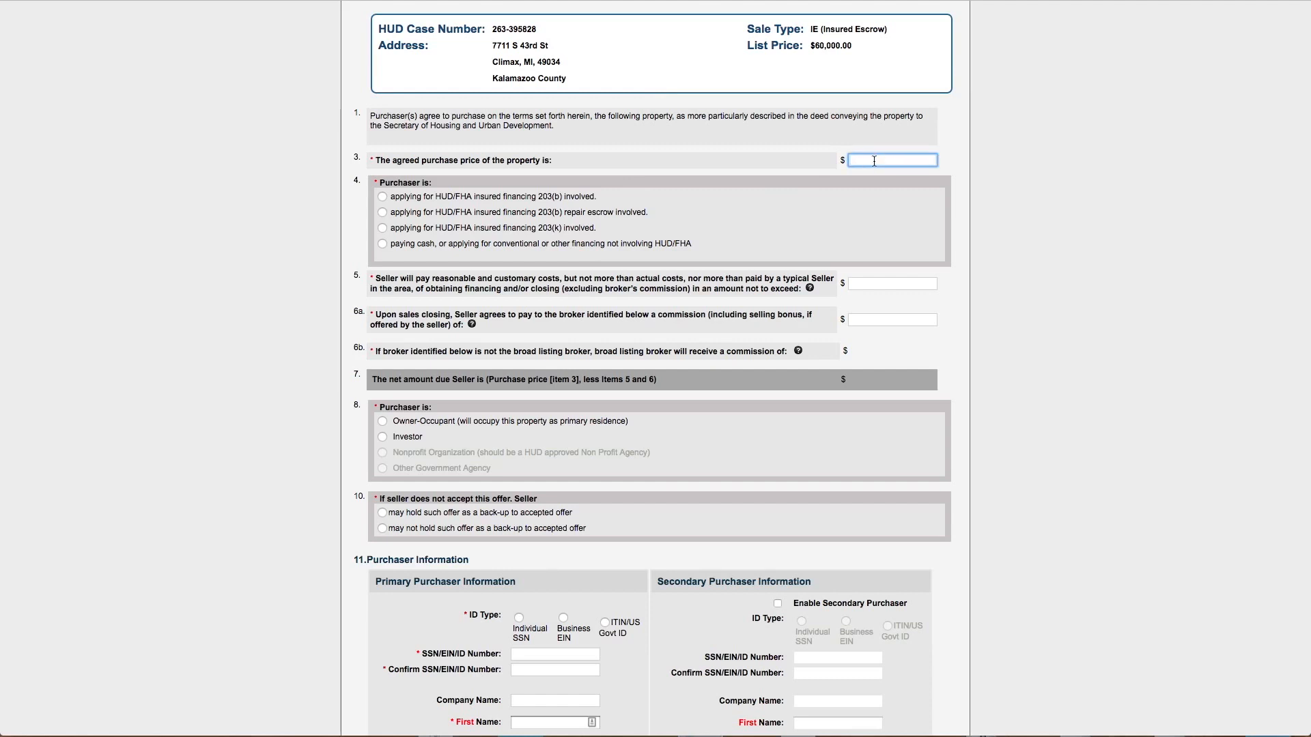
type("50000")
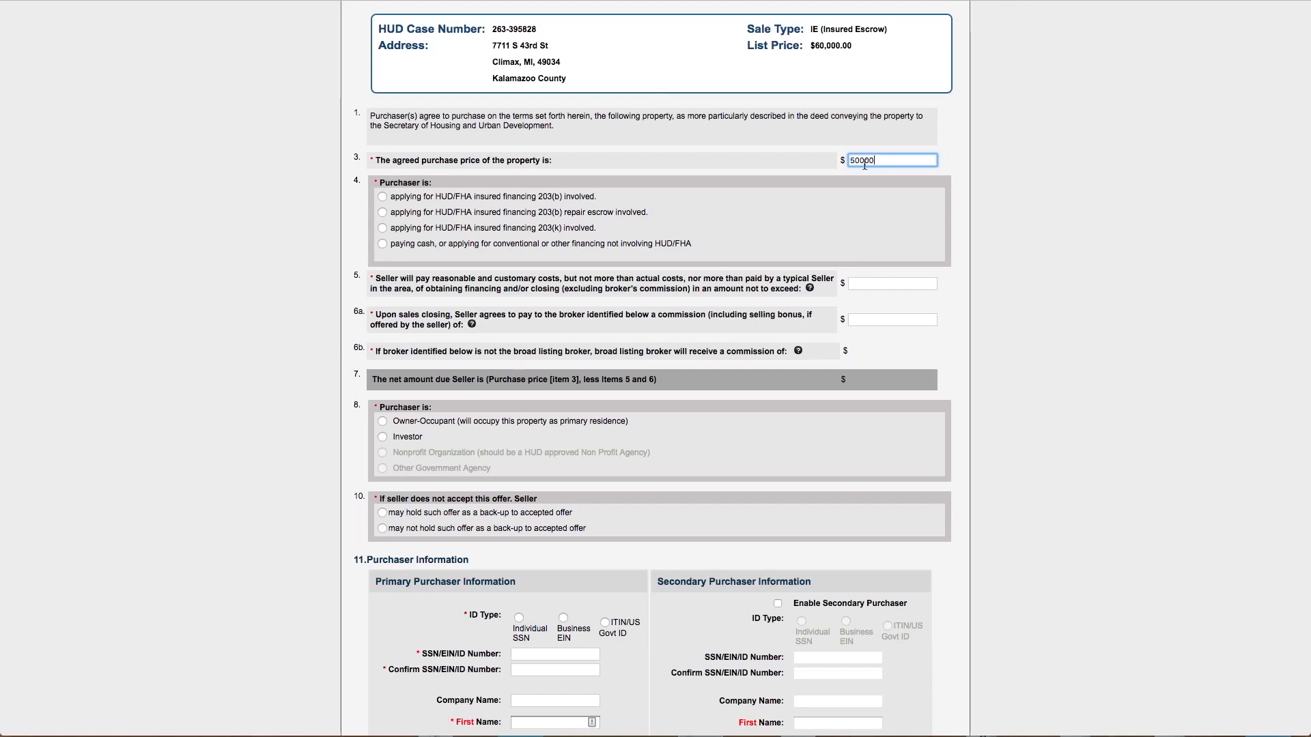
left_click(719, 224)
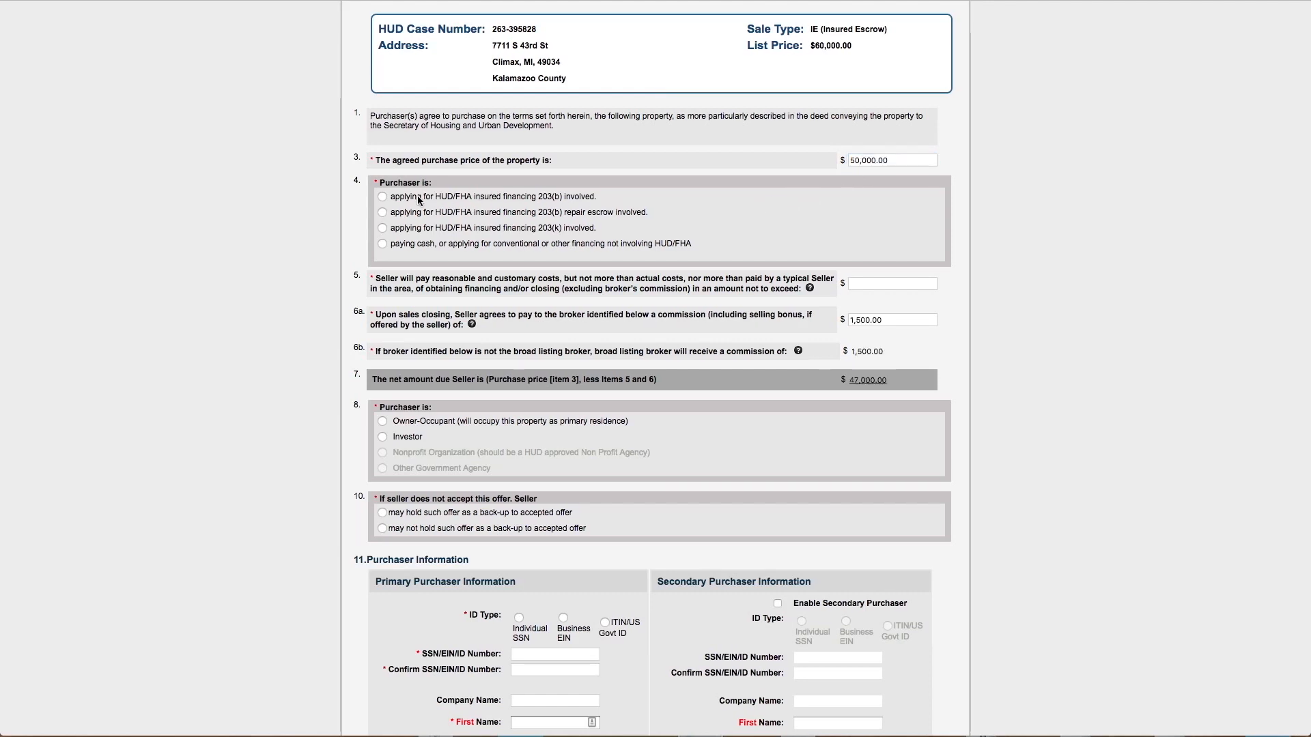
left_click(383, 246)
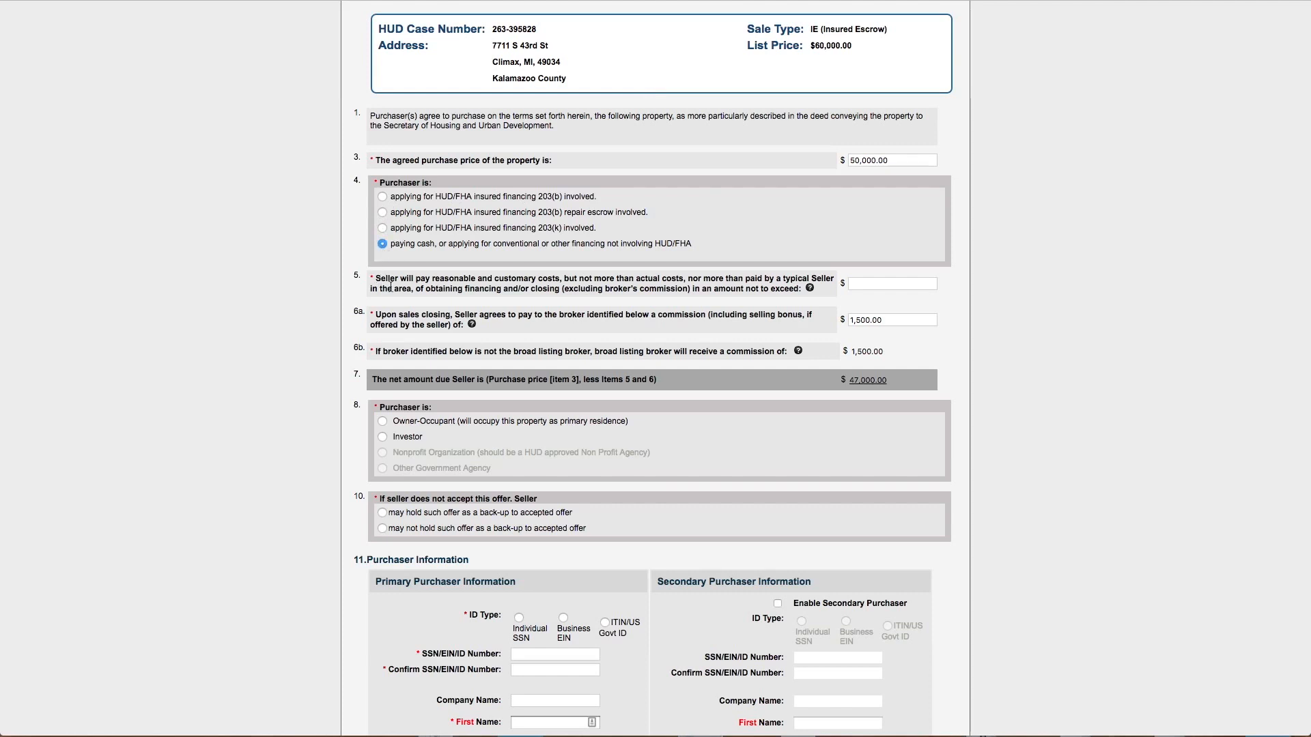
Check the help notes on broker commissions and closing costs, and enter 0 for the closing costs paid by the seller.
scroll(398, 291, "down", 1)
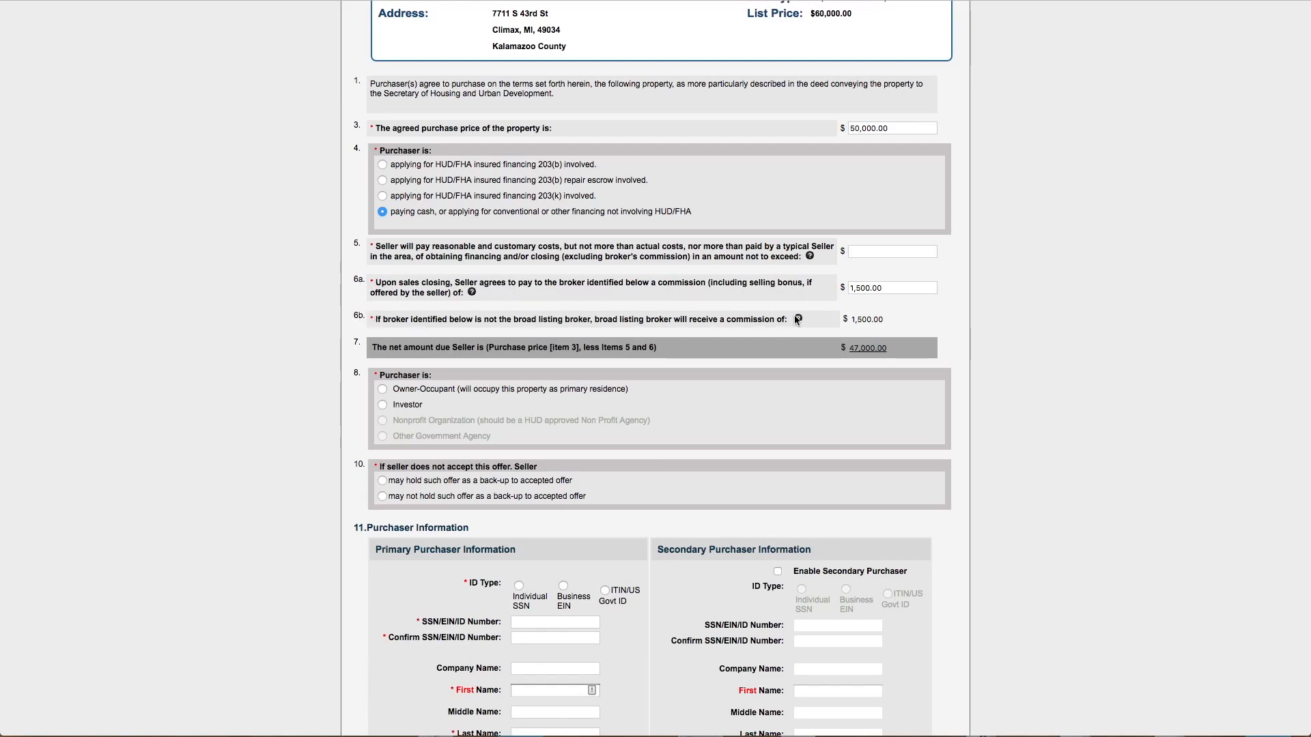
mouse_move(797, 320)
mouse_move(472, 294)
scroll(796, 327, "down", 1)
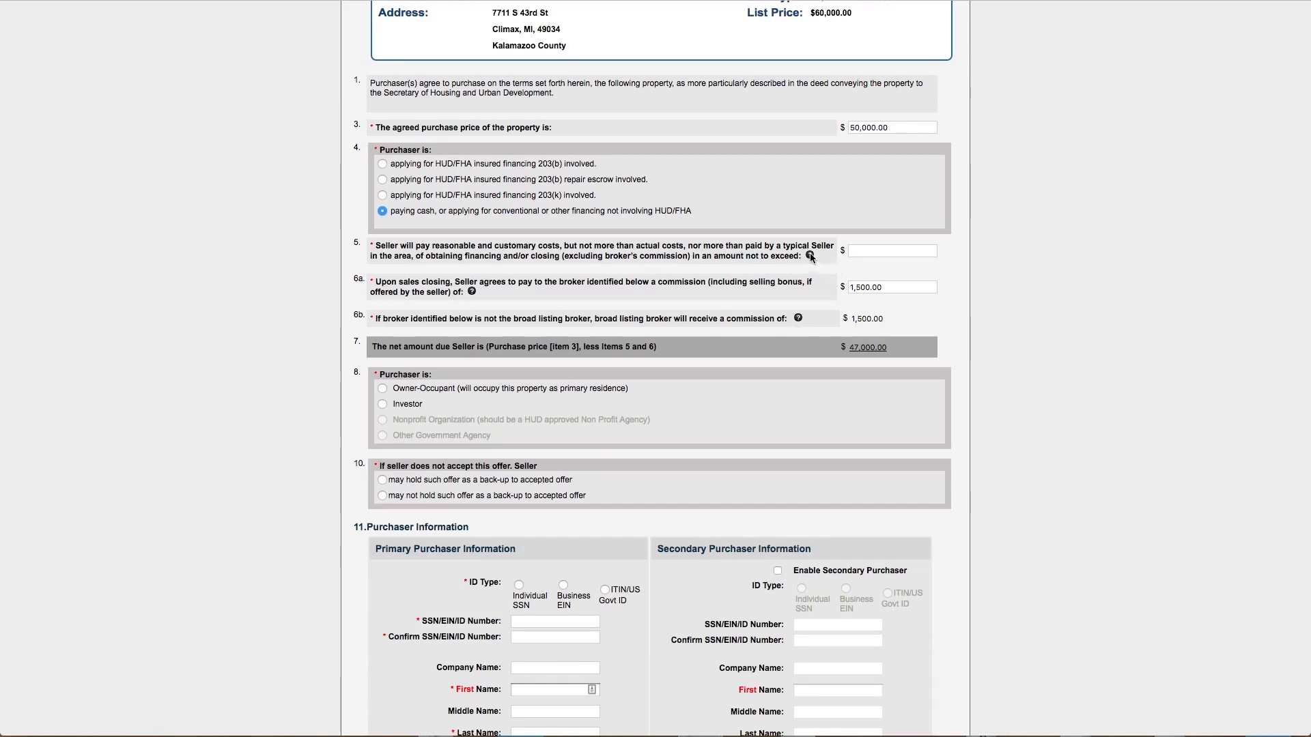
mouse_move(811, 258)
left_click(882, 252)
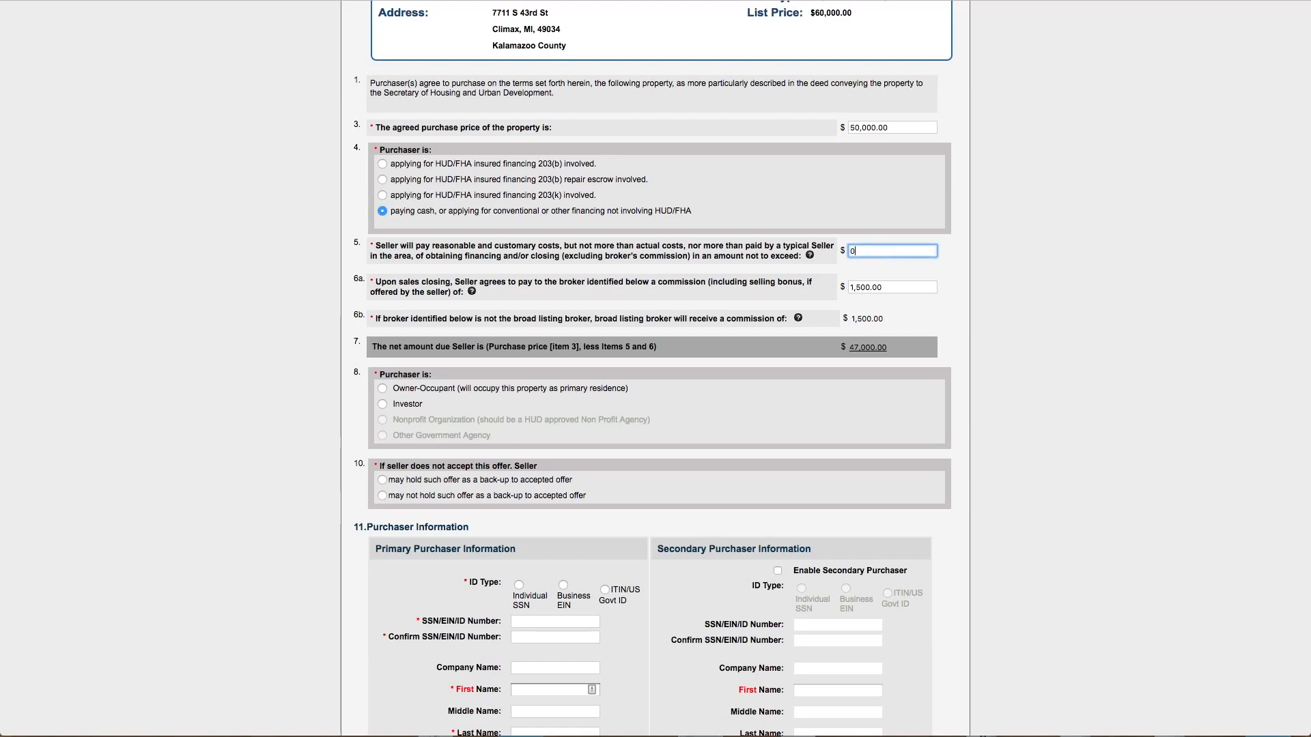
Try to enter 5000 as the closing costs paid by the seller, and set the amount back to 0.
left_click(863, 252)
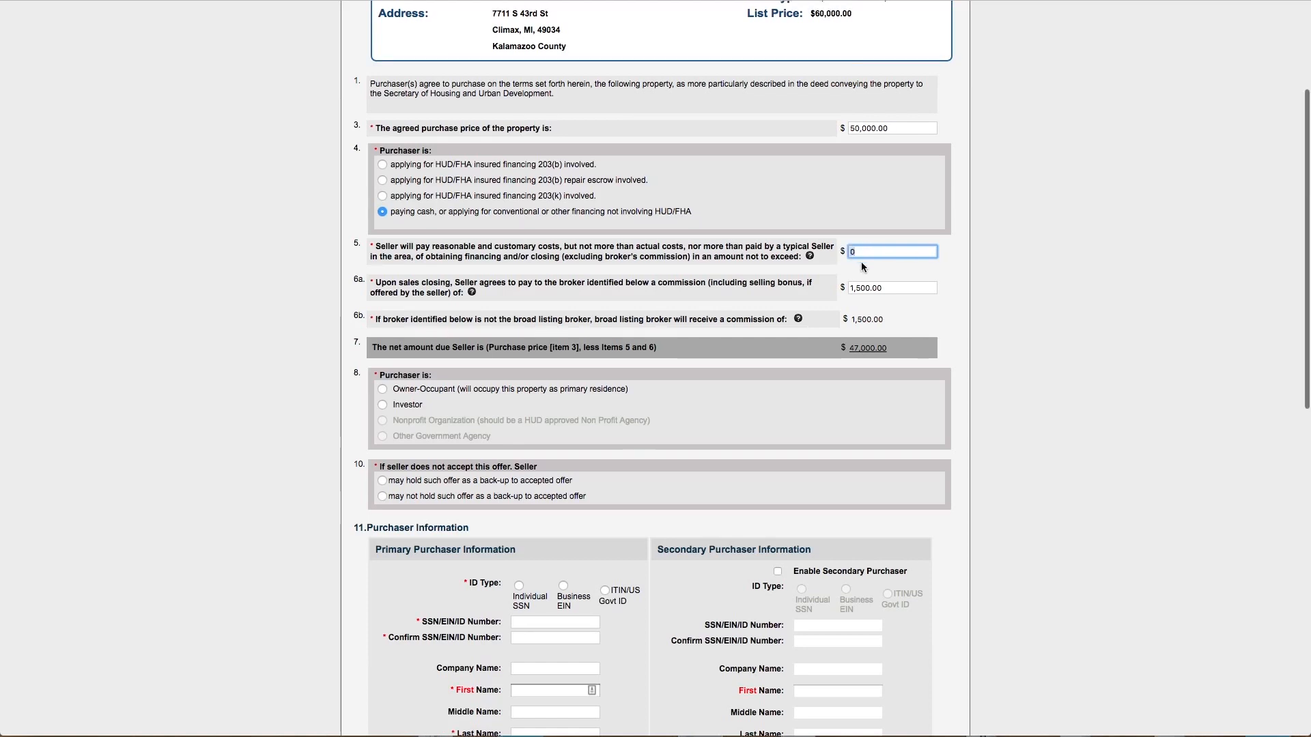
type("5000")
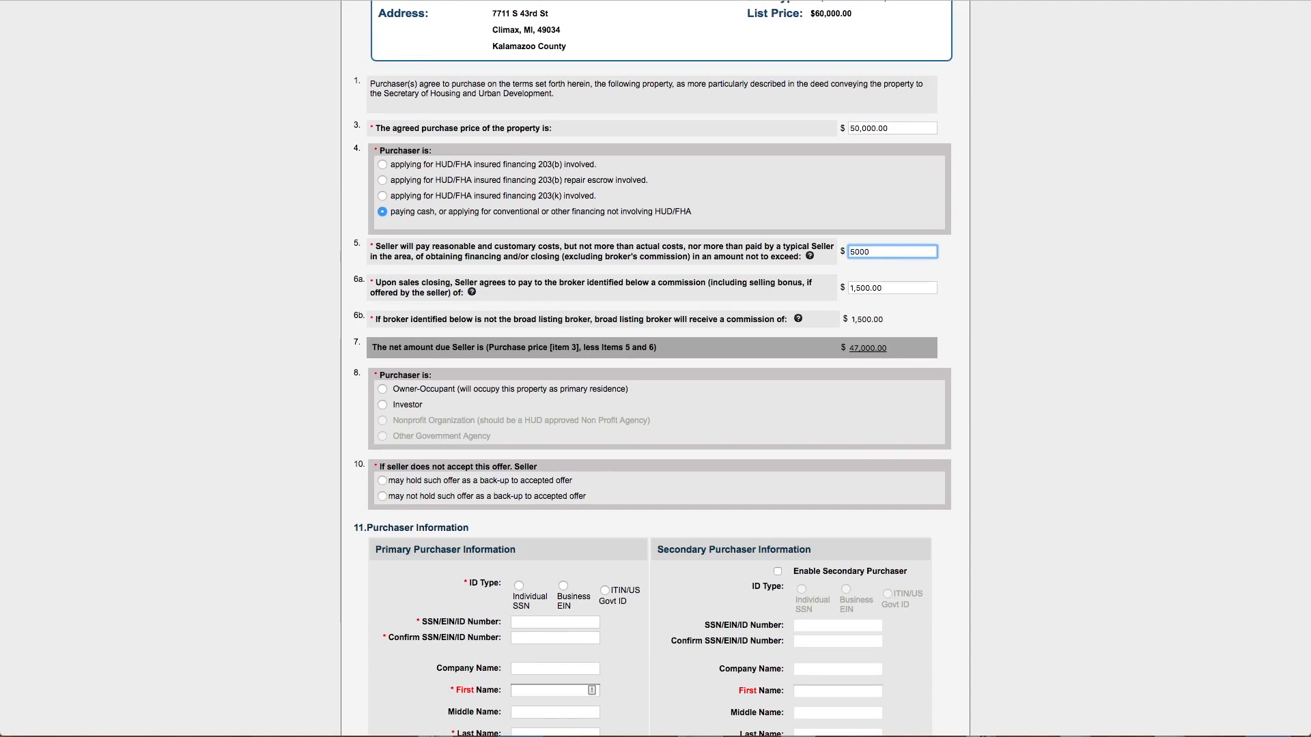
left_click(867, 267)
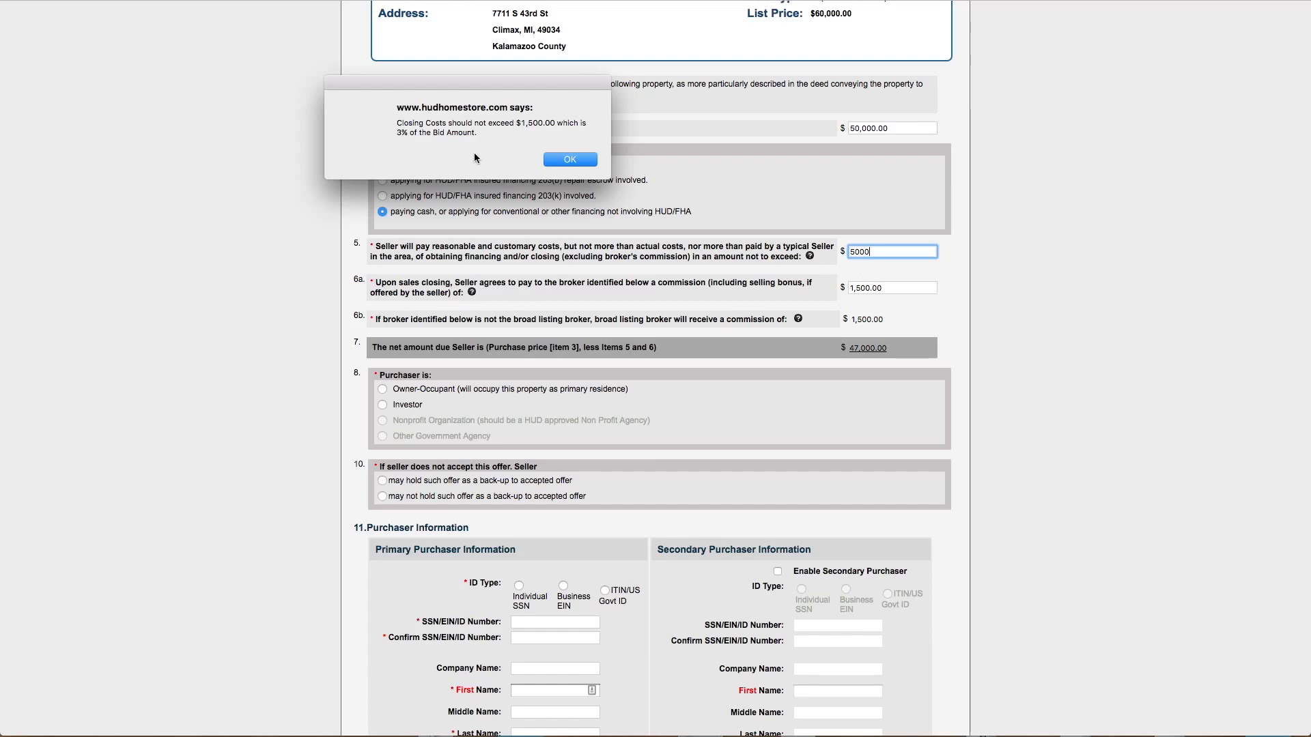
left_click(549, 159)
type("0")
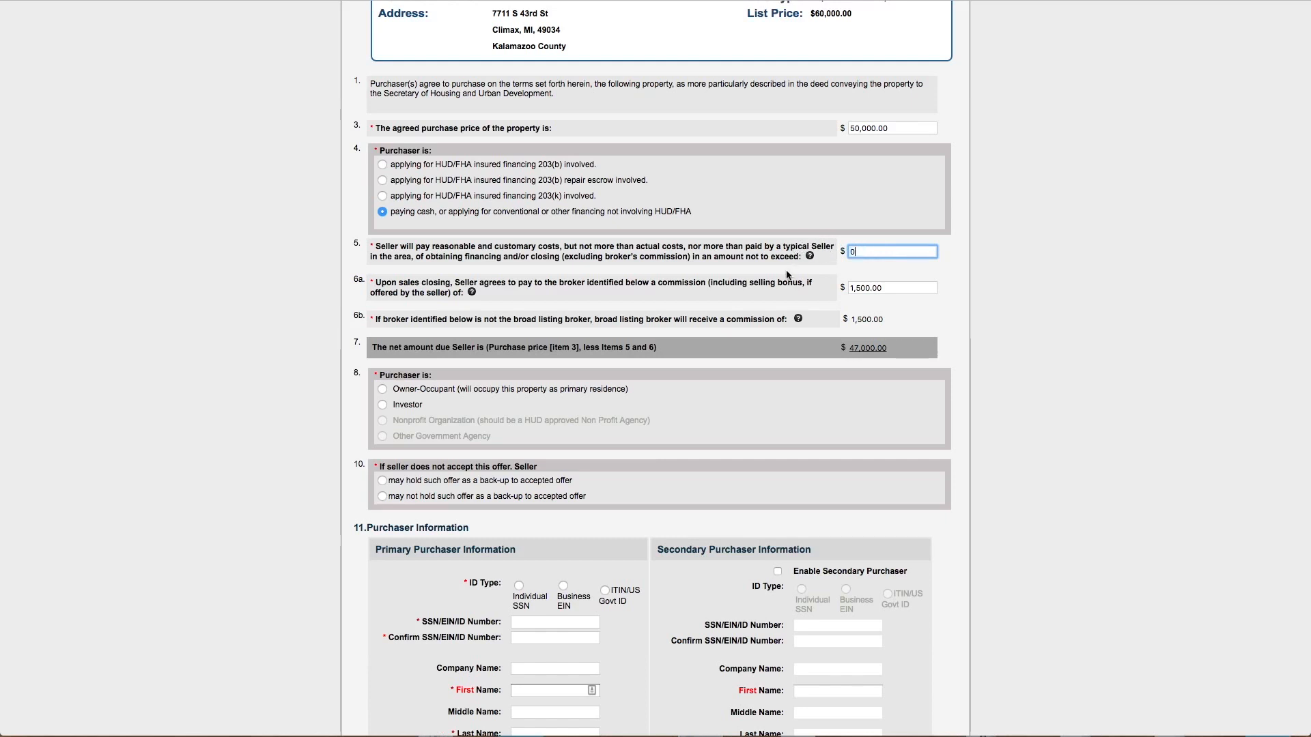
Mark the purchaser as Owner-Occupant and let the seller hold the offer as a back-up to an accepted offer.
scroll(736, 299, "down", 3)
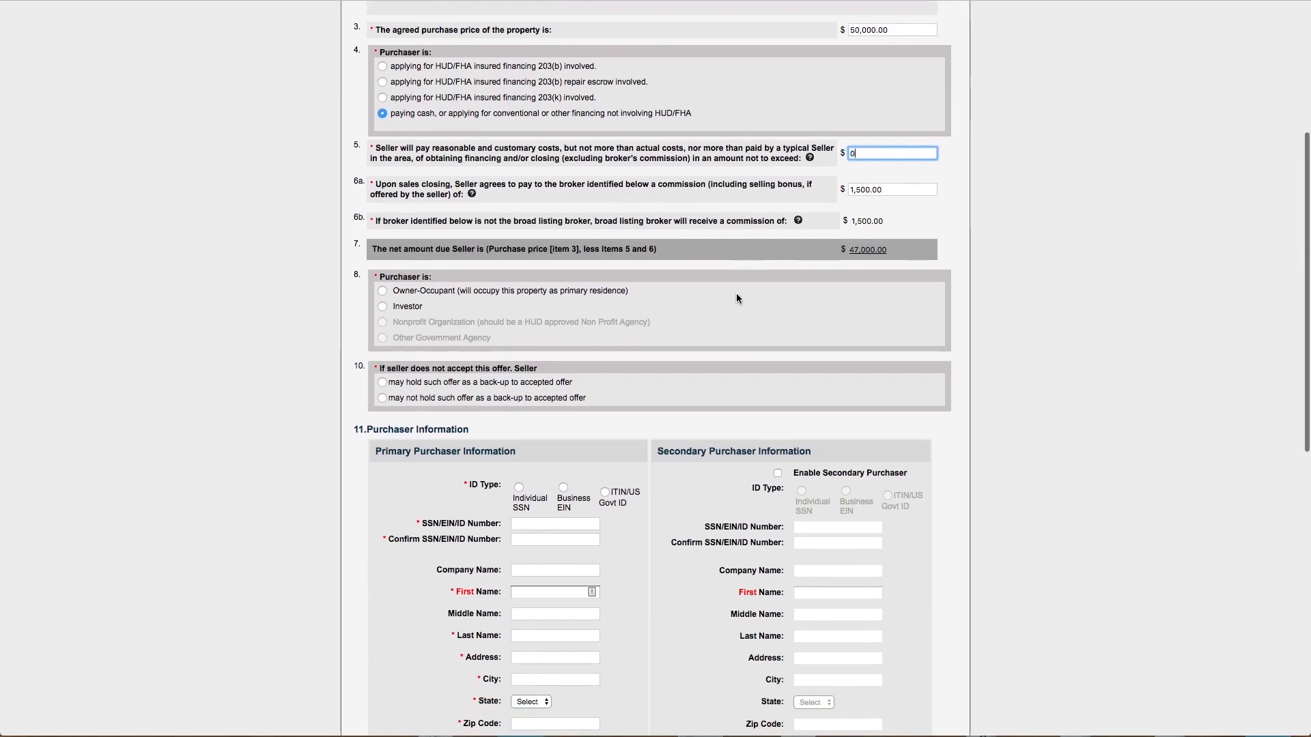
left_click(382, 291)
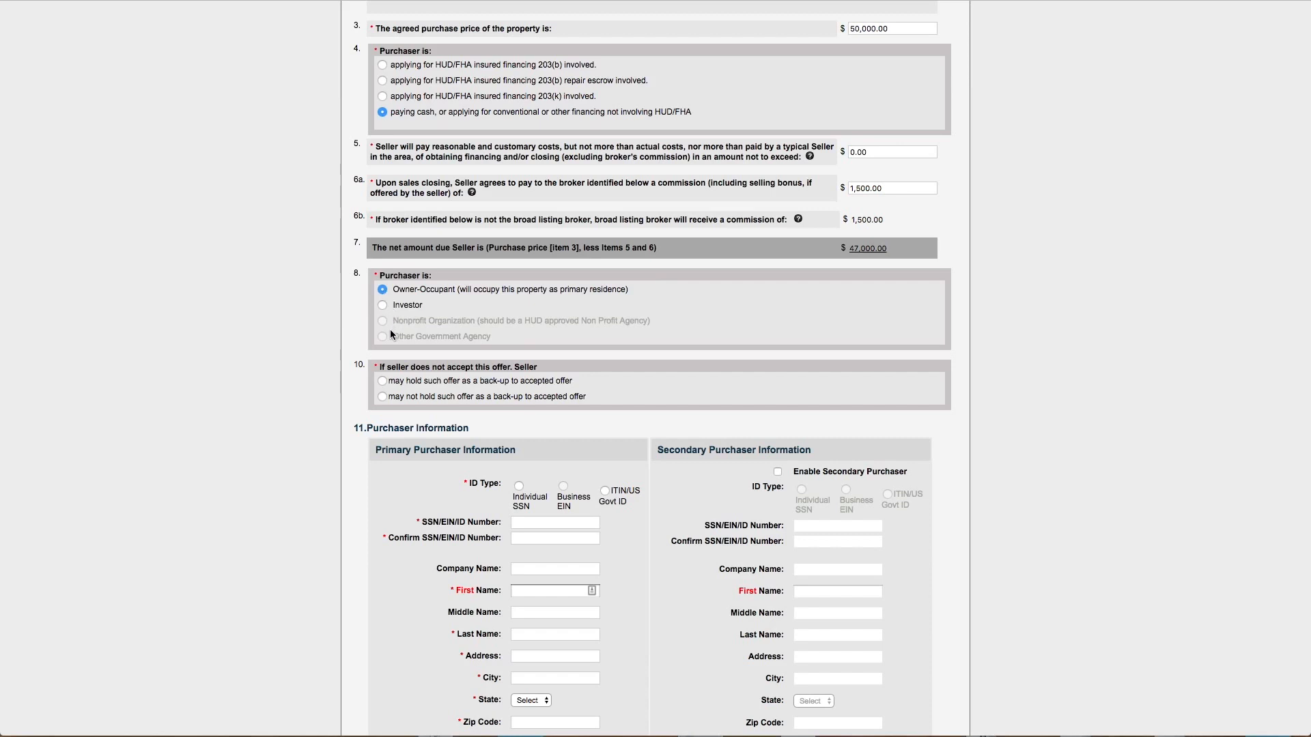
scroll(406, 337, "down", 3)
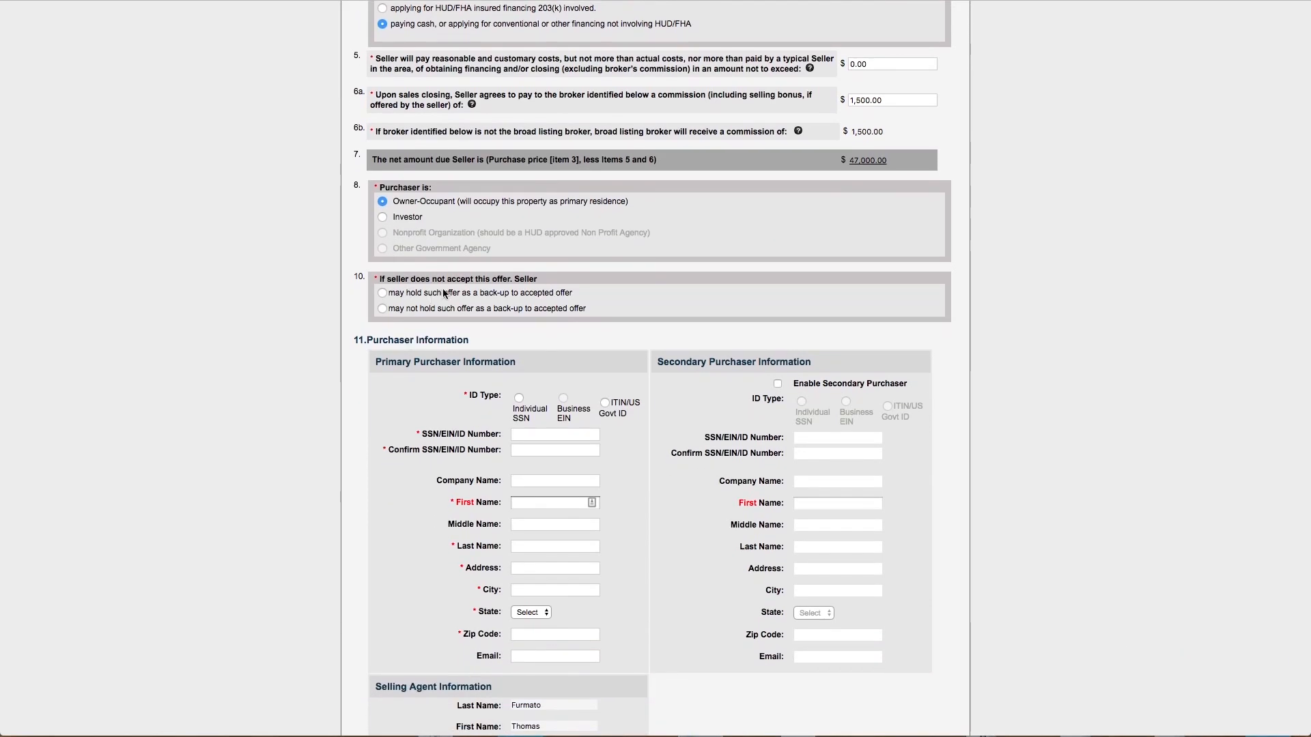
left_click(383, 292)
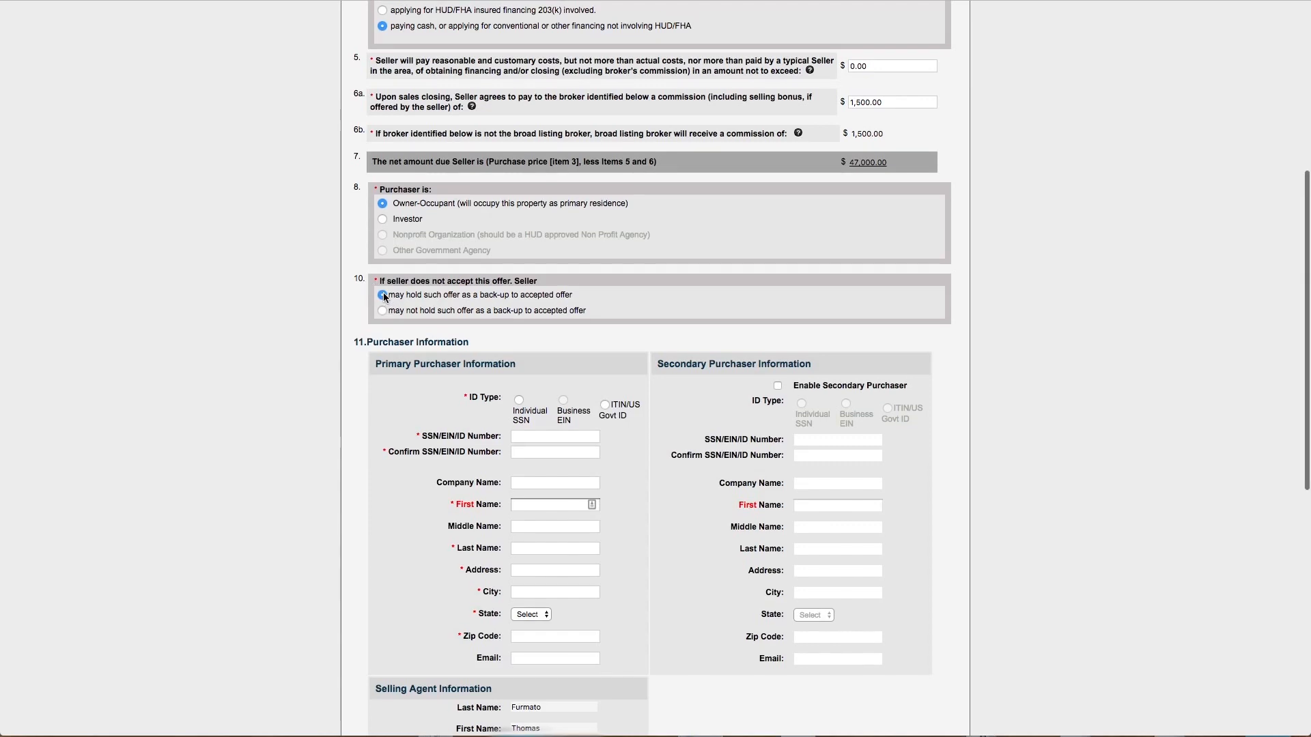
Set the primary purchaser's ID type to Individual SSN, and enter and confirm the purchaser's social security number.
left_click(519, 401)
scroll(520, 401, "down", 3)
left_click(548, 273)
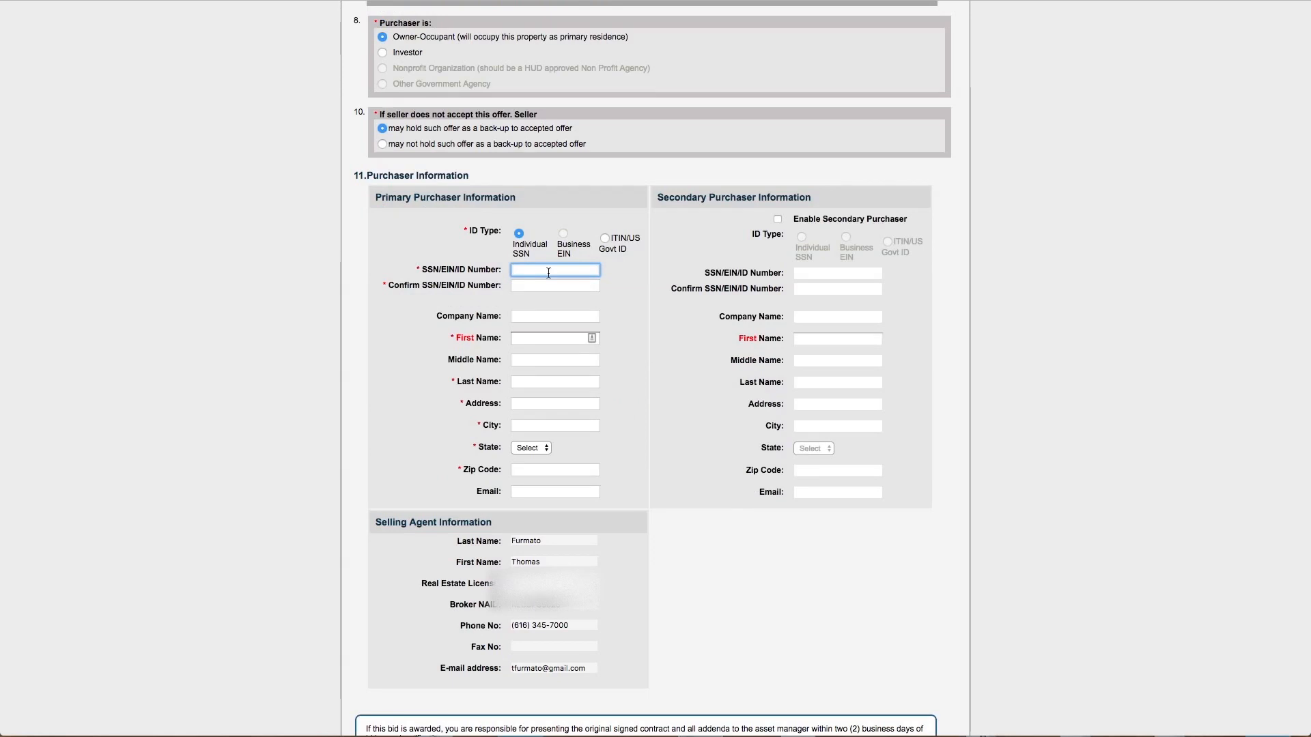
type("123-12-1235")
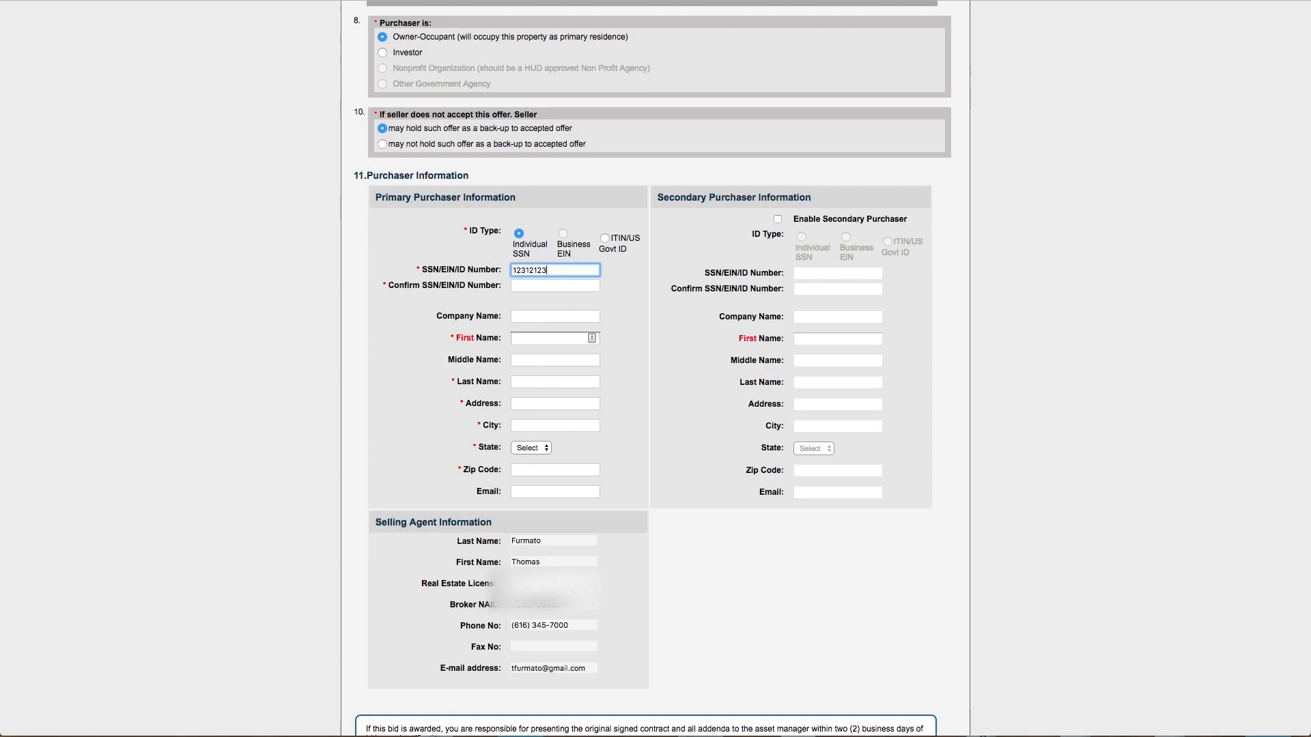
left_click(539, 281)
type("123-")
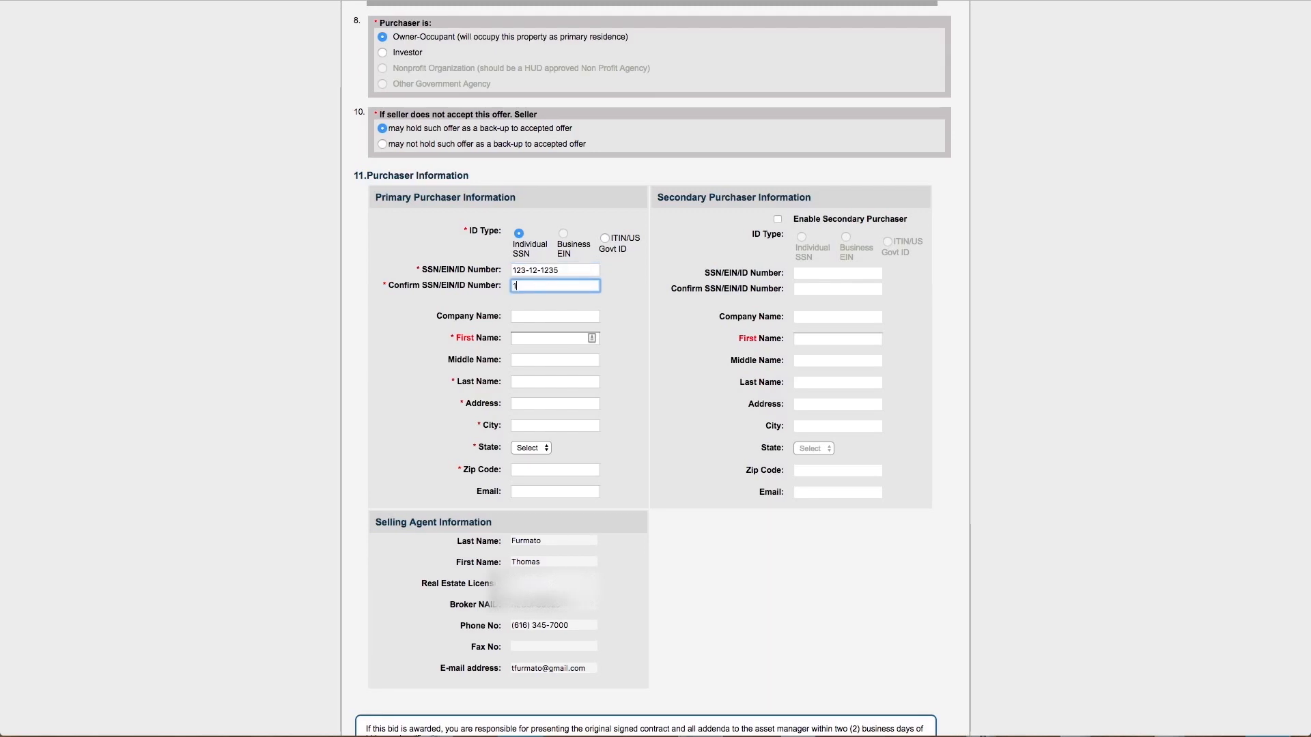
type("12-1235")
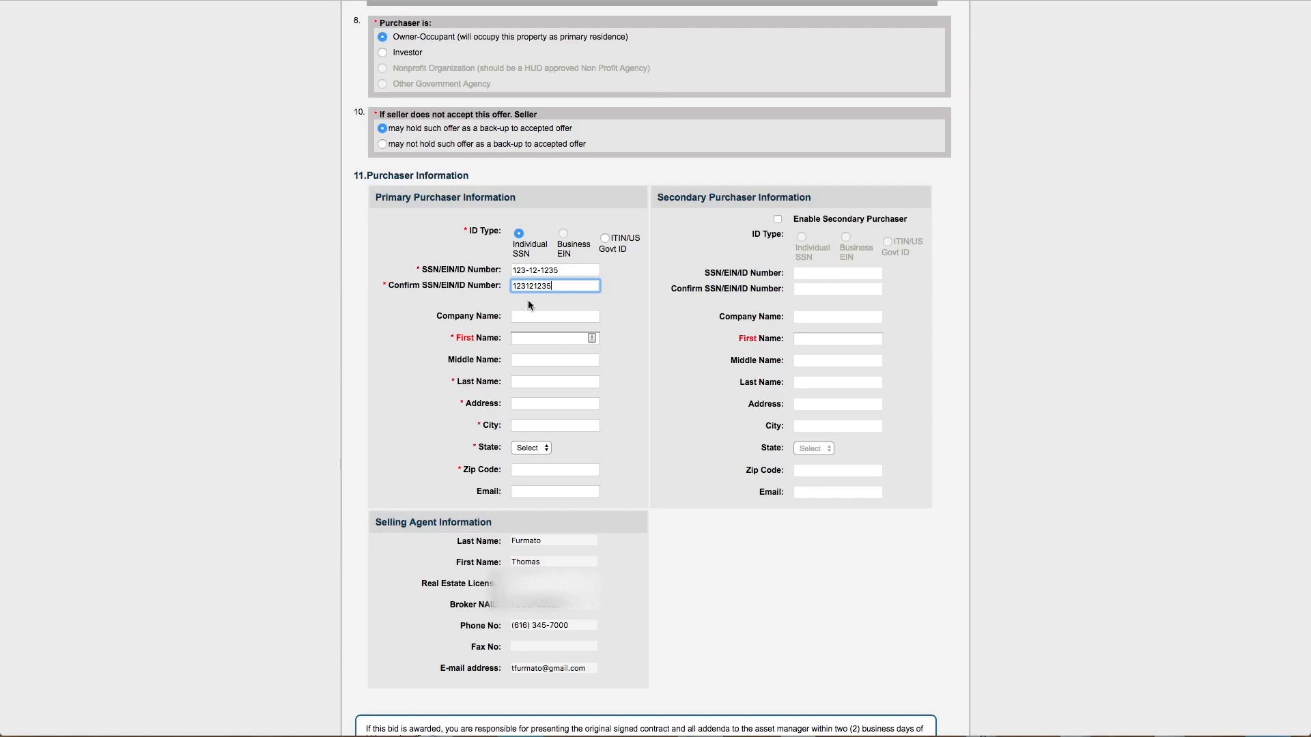
Enter the primary purchaser's first name and last name, leaving the middle name blank.
left_click(526, 338)
type("Dona")
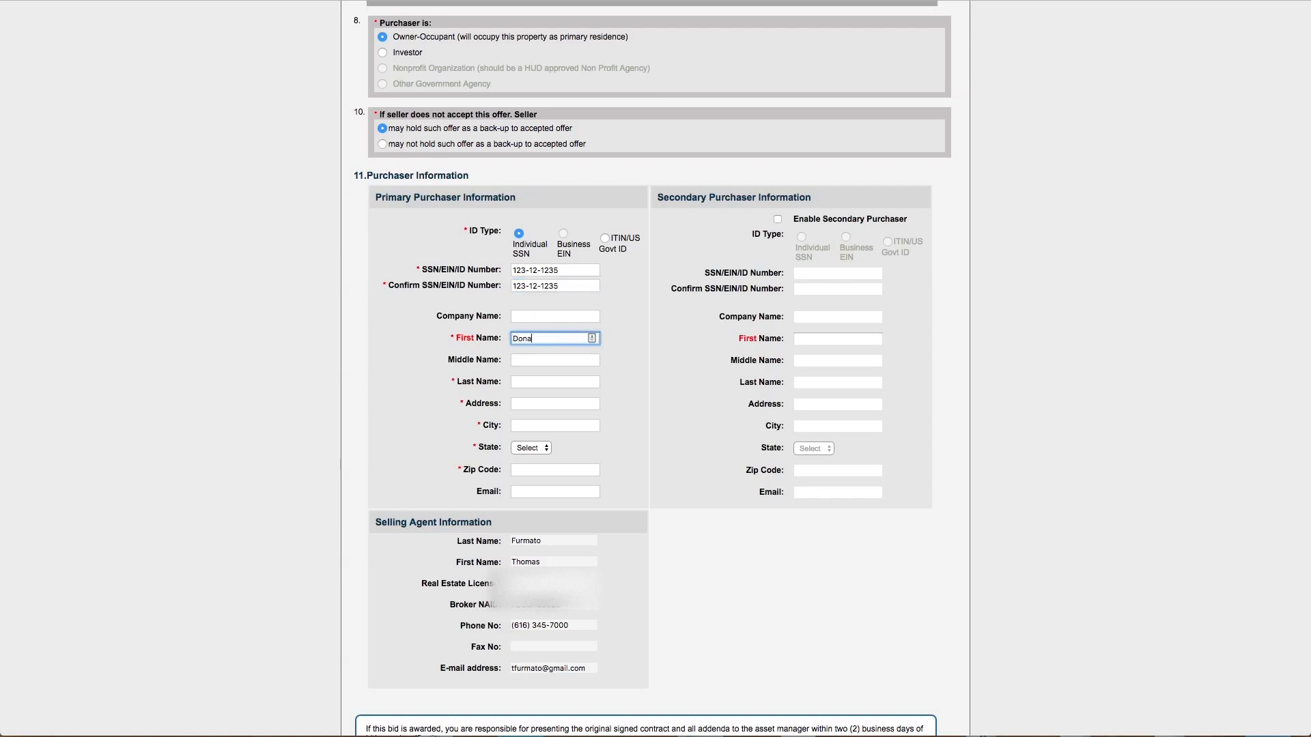
type("ld")
key("Tab")
key("Tab")
type("Duck")
key("Tab")
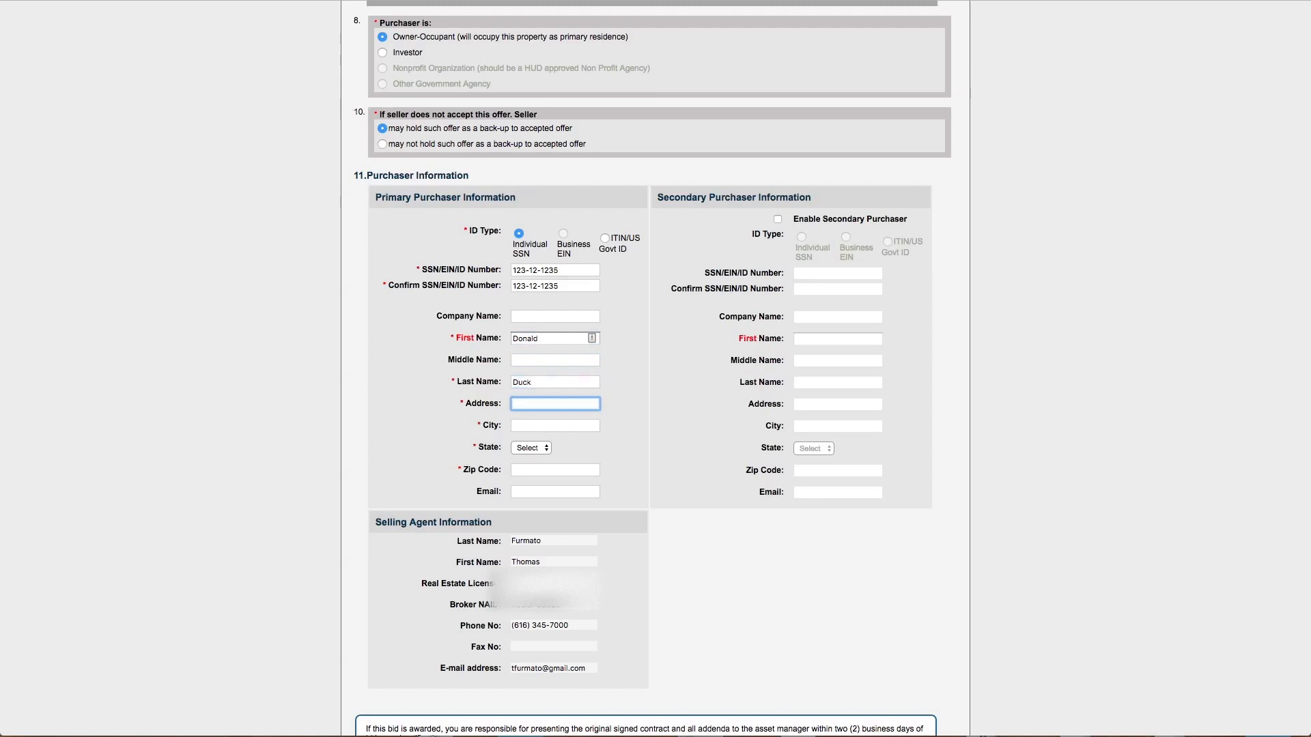
Enter the primary purchaser's street address, city, state and zip code, and continue to the bid summary.
type("123 HO")
key("BackSpace")
type("ope")
key("Tab")
type("Orland")
key("Tab")
type("mdfl")
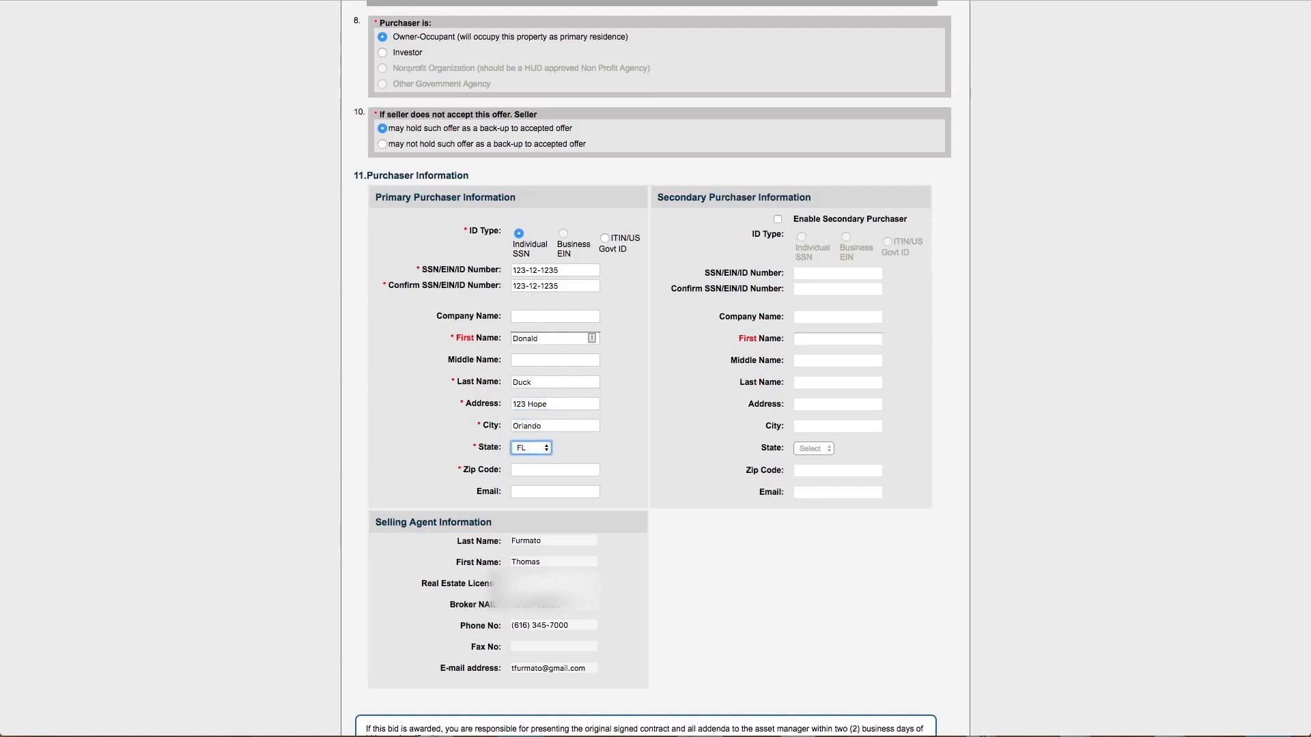
left_click(528, 472)
type("23423")
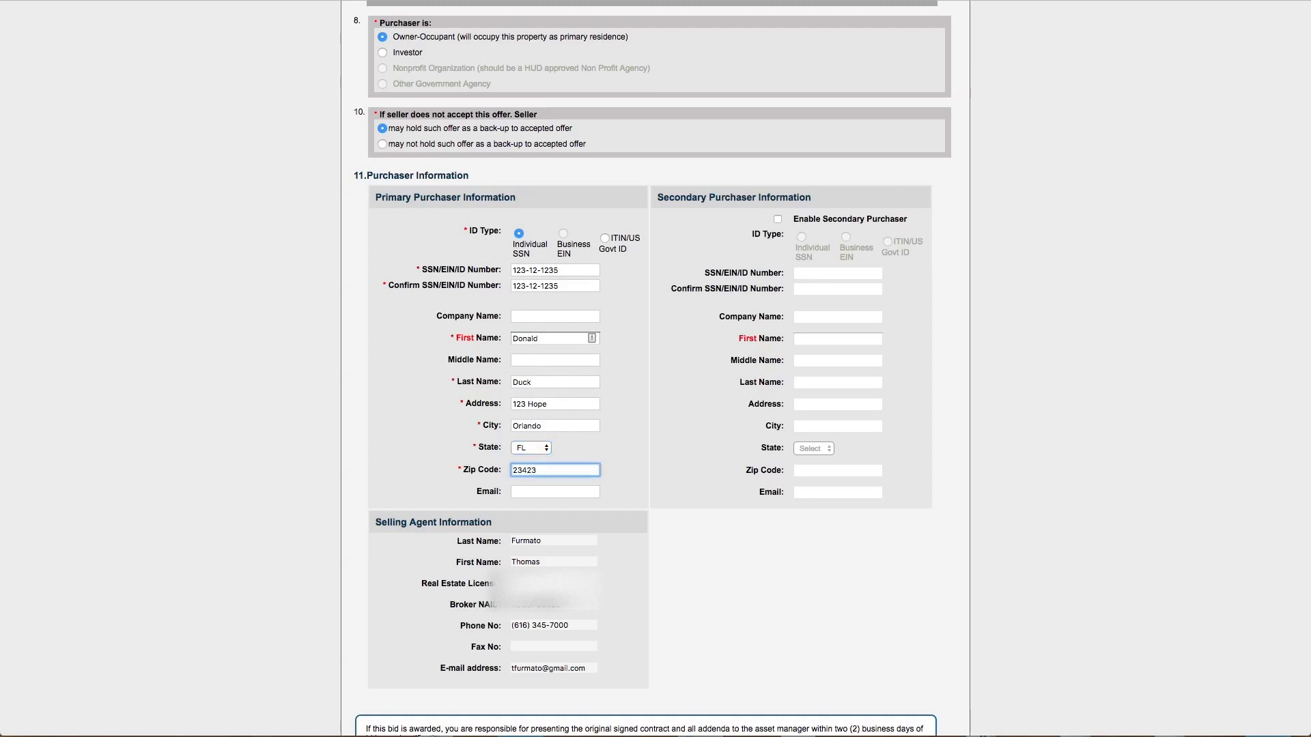
scroll(657, 499, "down", 5)
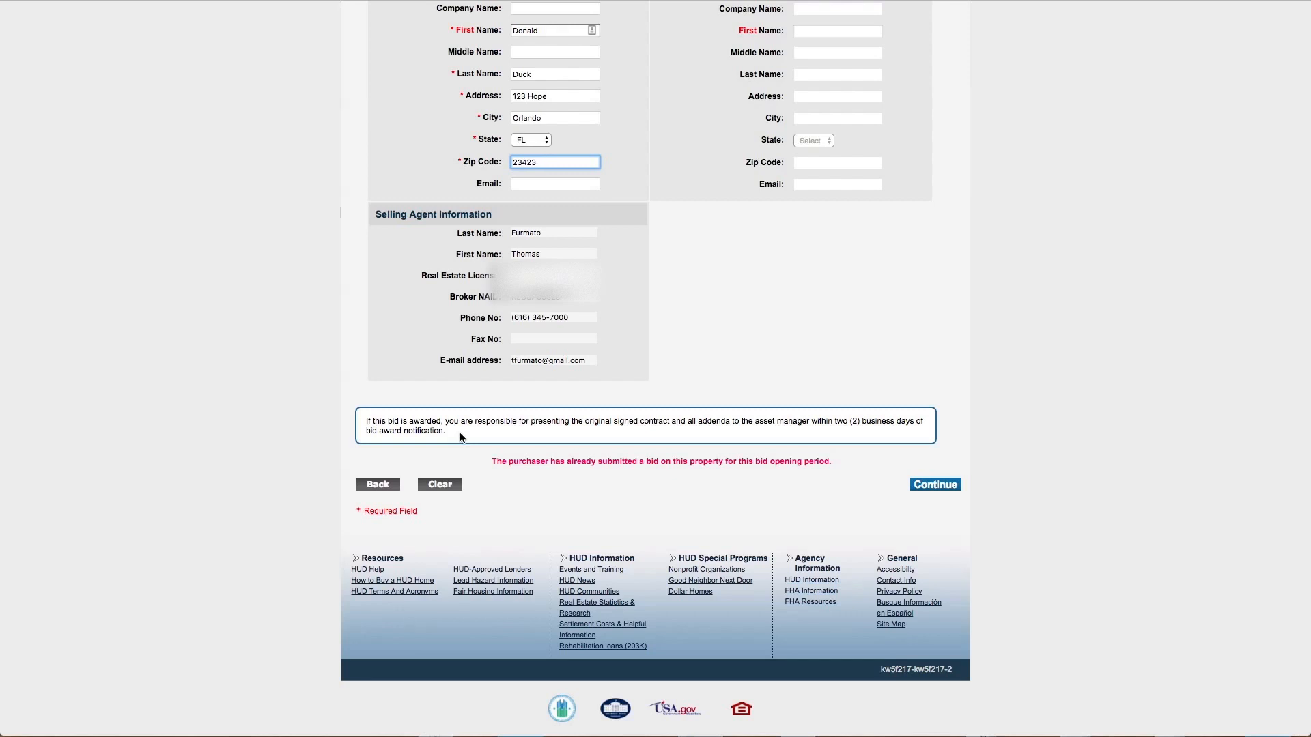
left_click(925, 490)
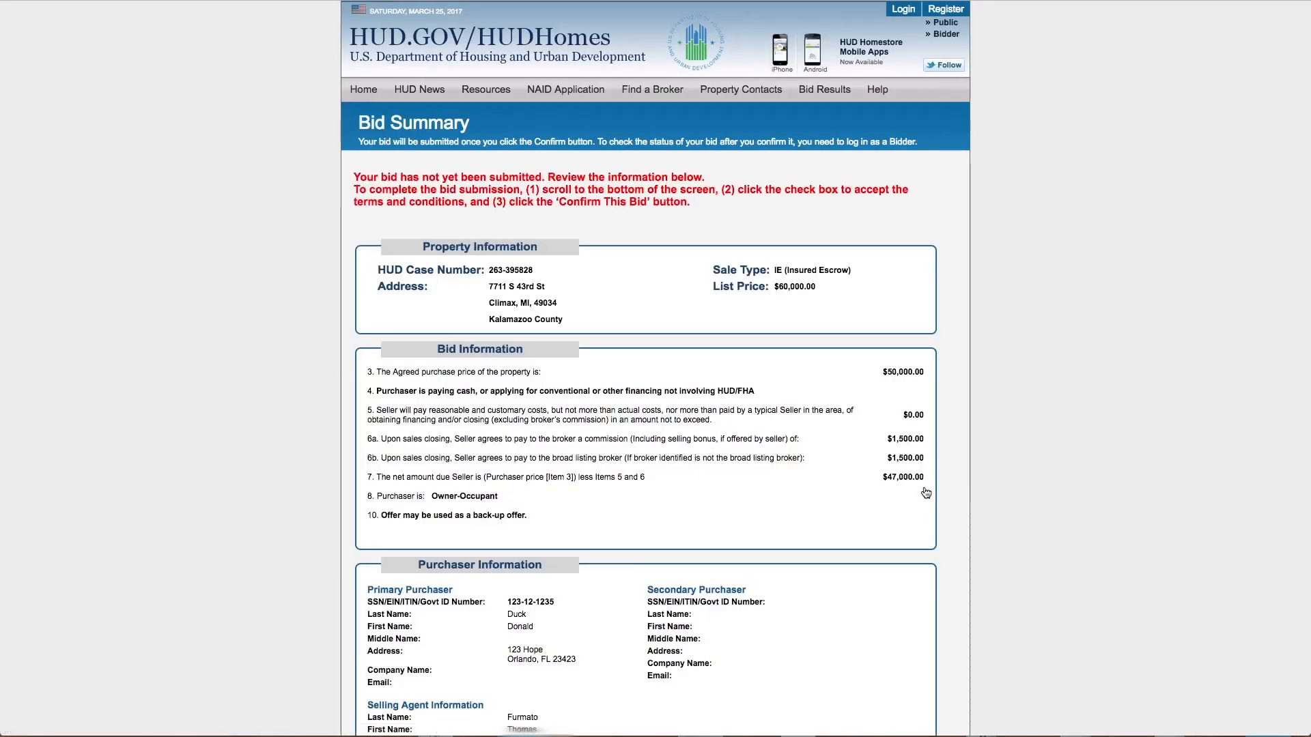
Review the bid summary, agree to the terms and conditions, and confirm the bid.
scroll(687, 473, "down", 5)
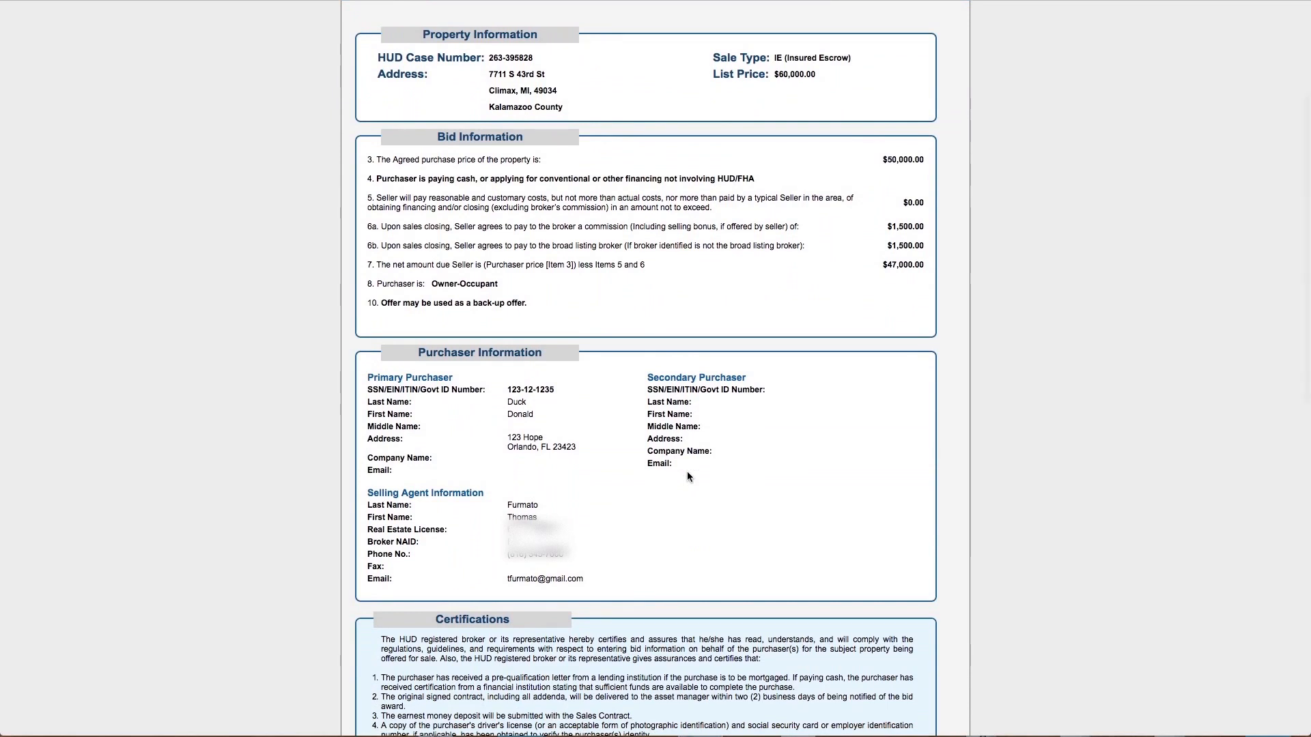
scroll(687, 473, "down", 2)
scroll(688, 477, "down", 6)
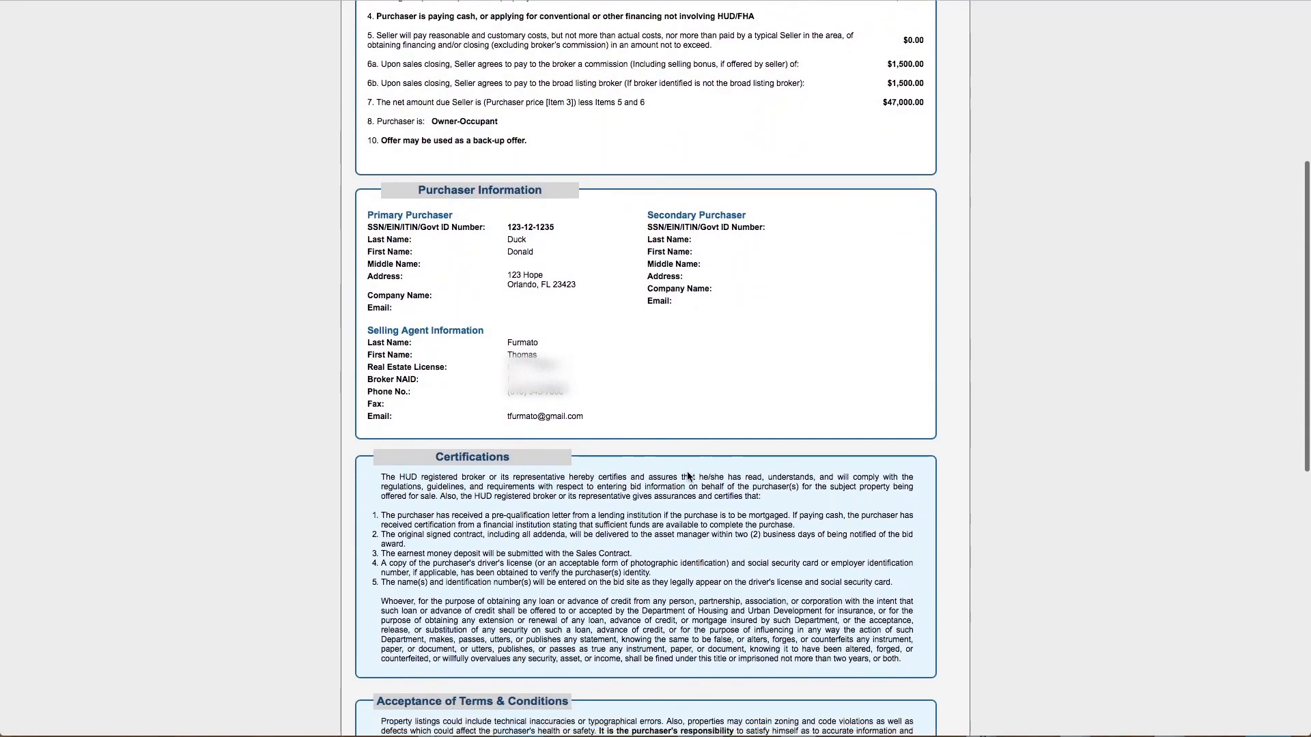
scroll(687, 476, "down", 3)
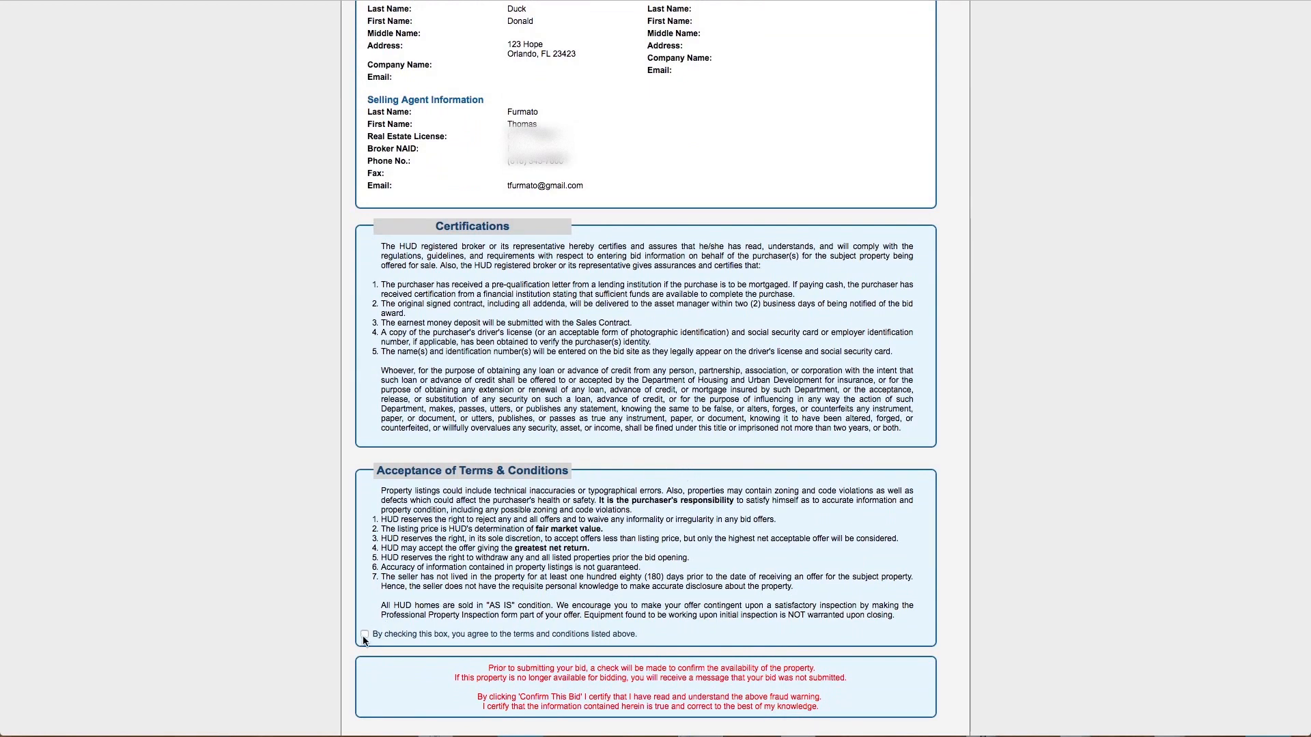
left_click(364, 635)
scroll(676, 623, "down", 3)
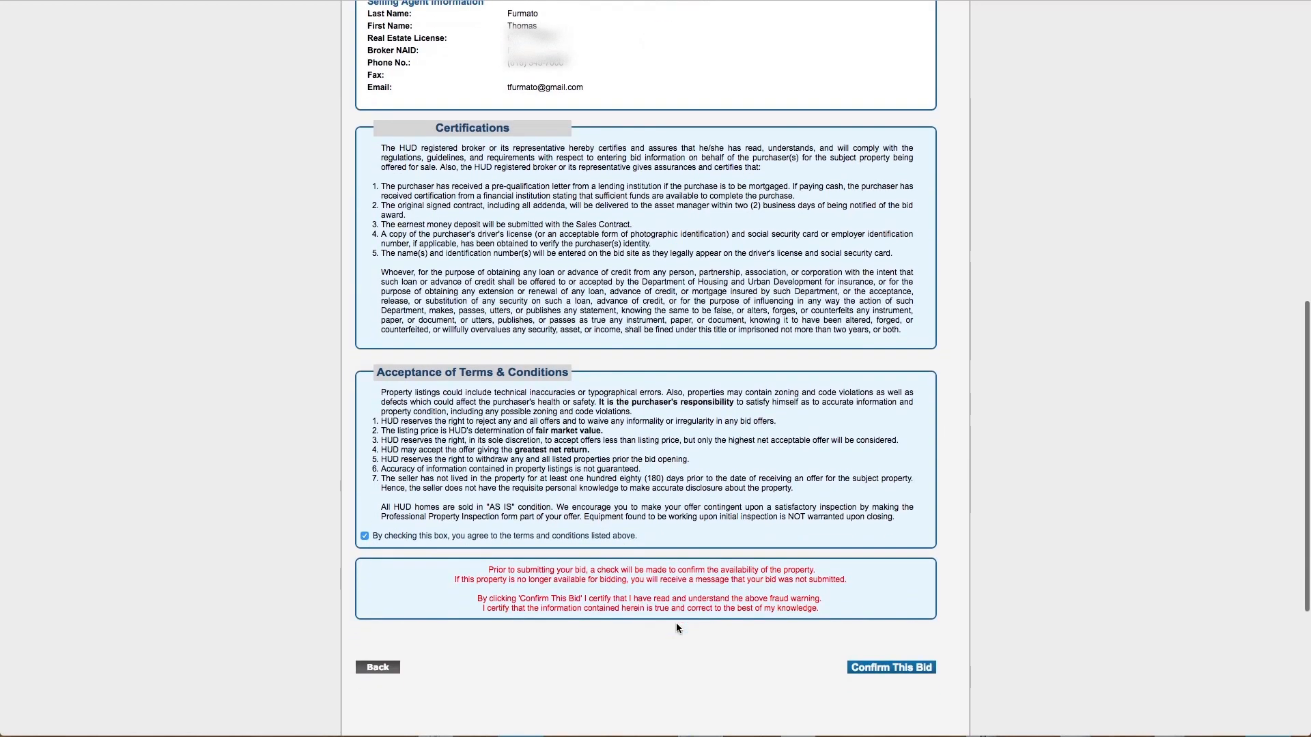
left_click(890, 652)
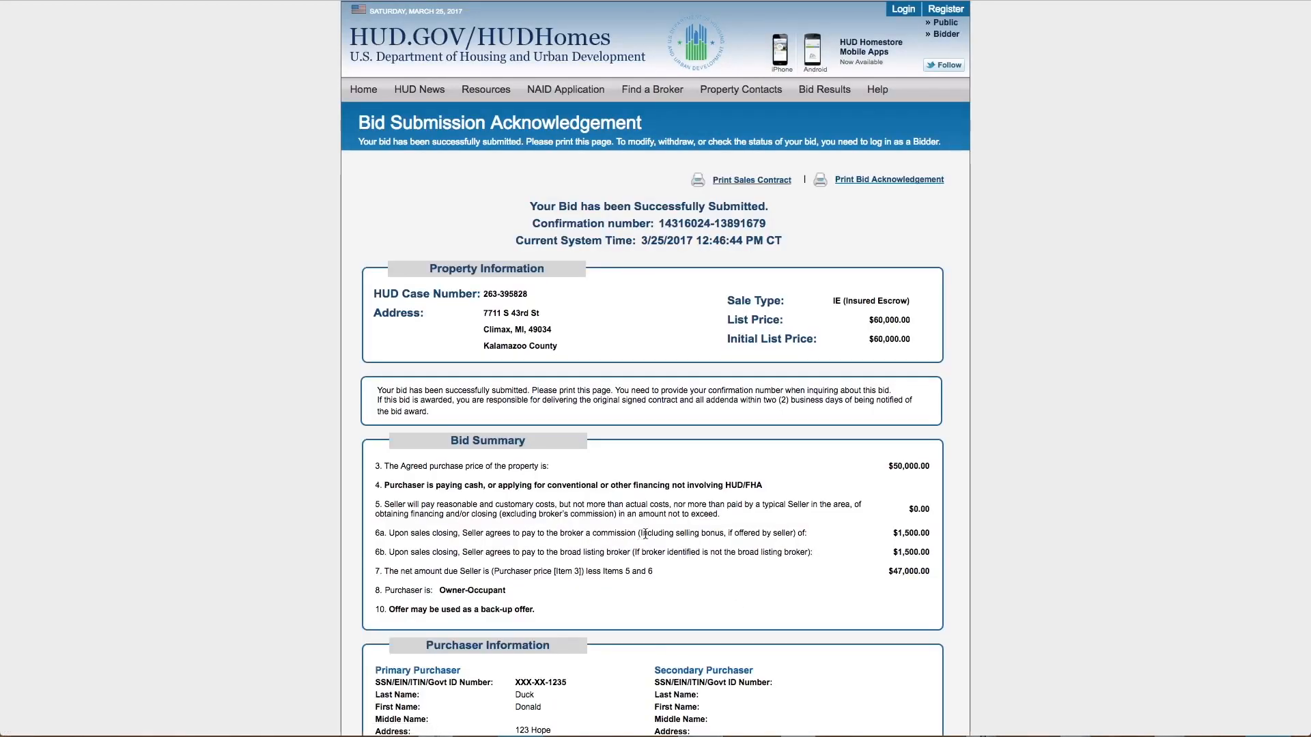
Look over the bid submission acknowledgement, including the bid summary, purchaser information, certifications and print options.
scroll(644, 534, "down", 2)
scroll(645, 535, "down", 3)
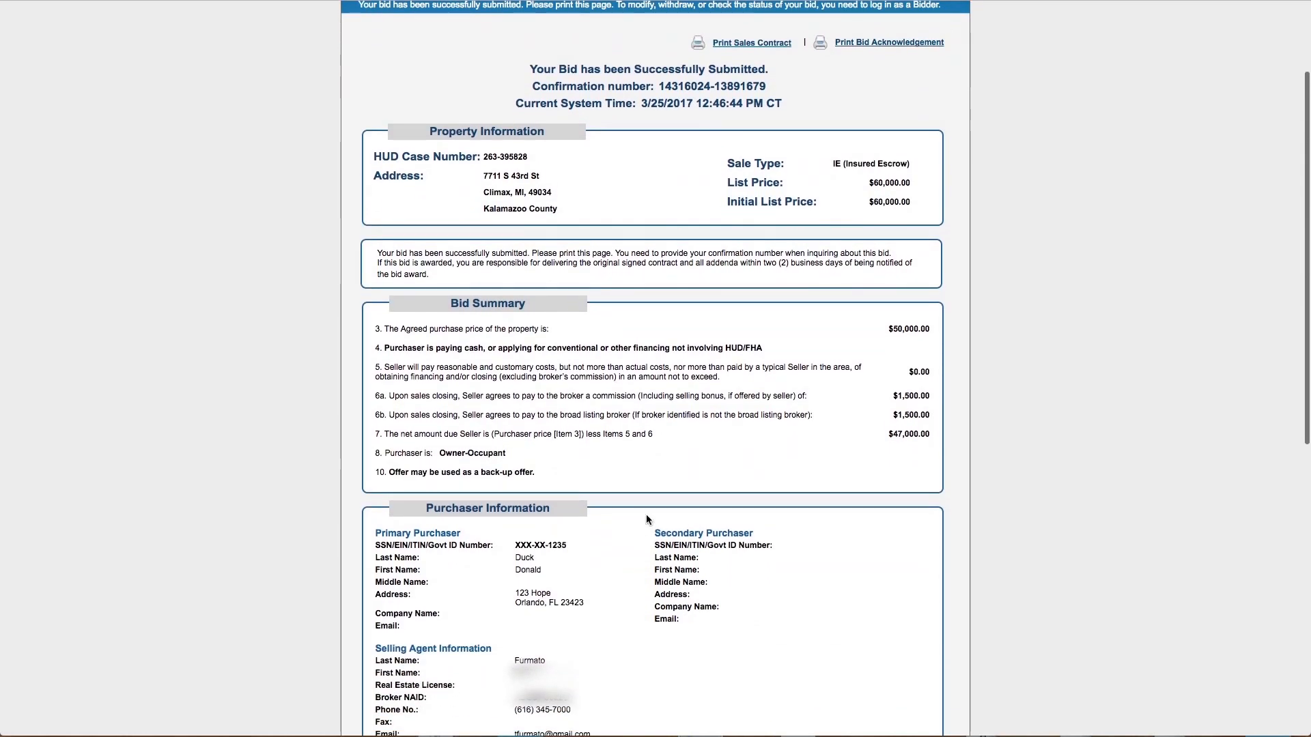
scroll(647, 519, "down", 5)
scroll(648, 520, "down", 8)
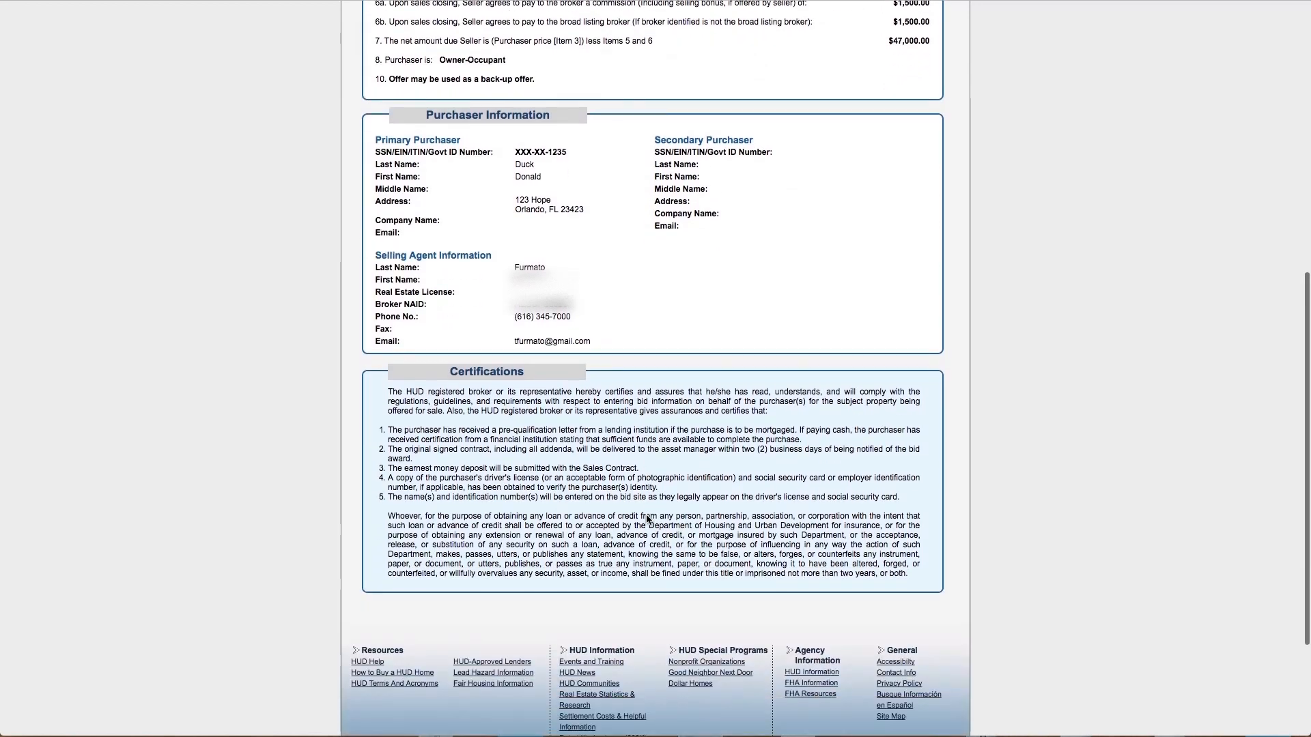
scroll(647, 519, "up", 10)
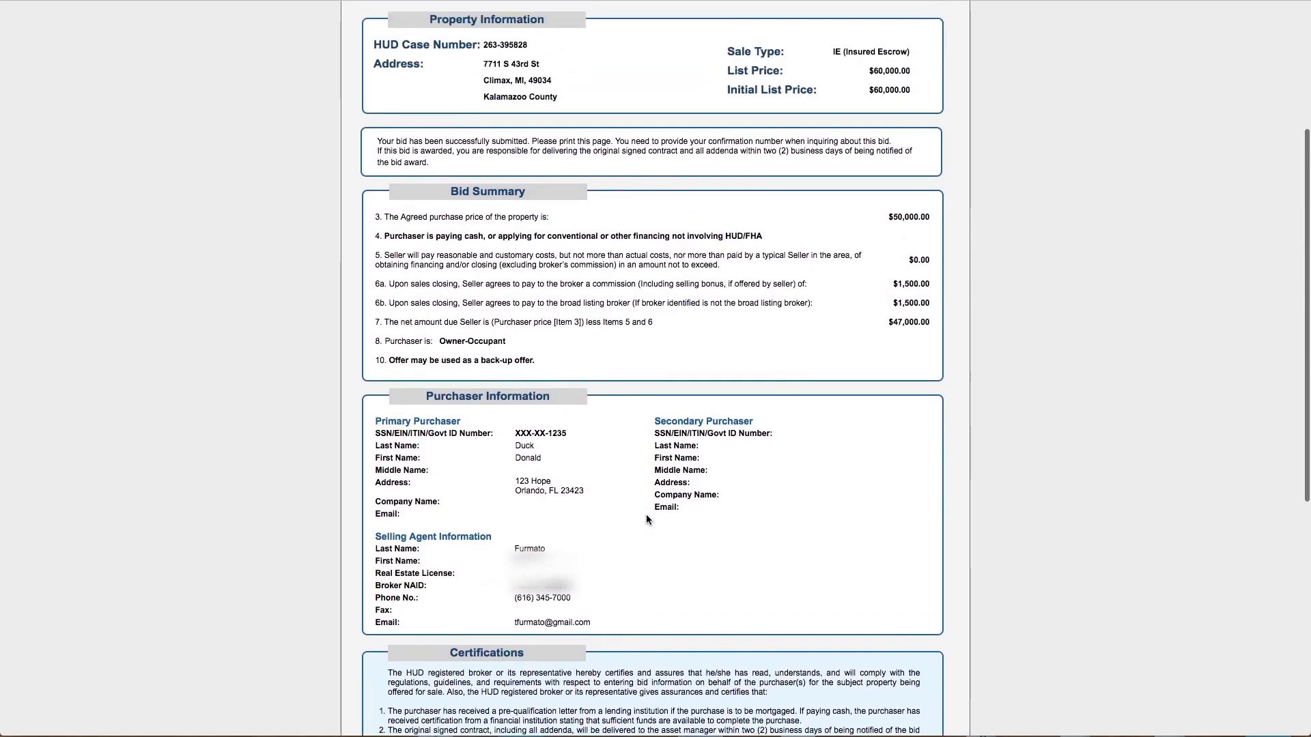
scroll(646, 514, "up", 4)
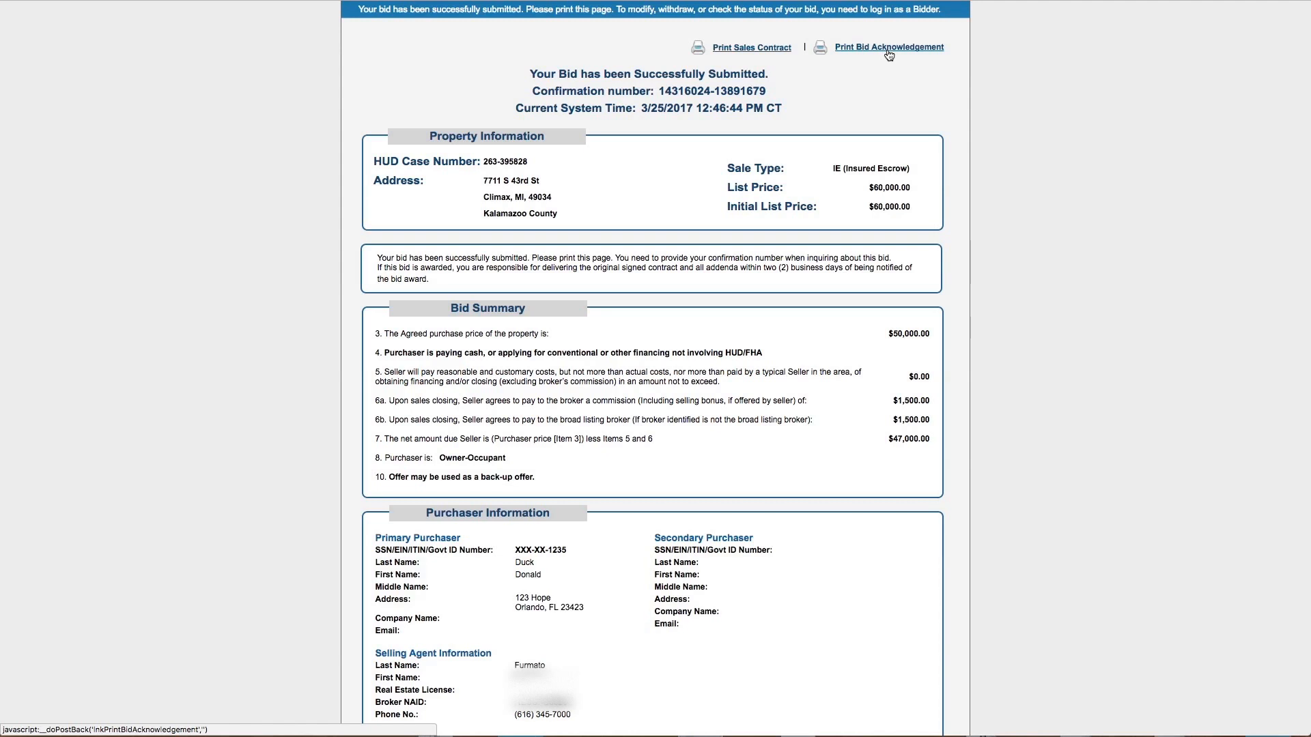
scroll(873, 77, "up", 4)
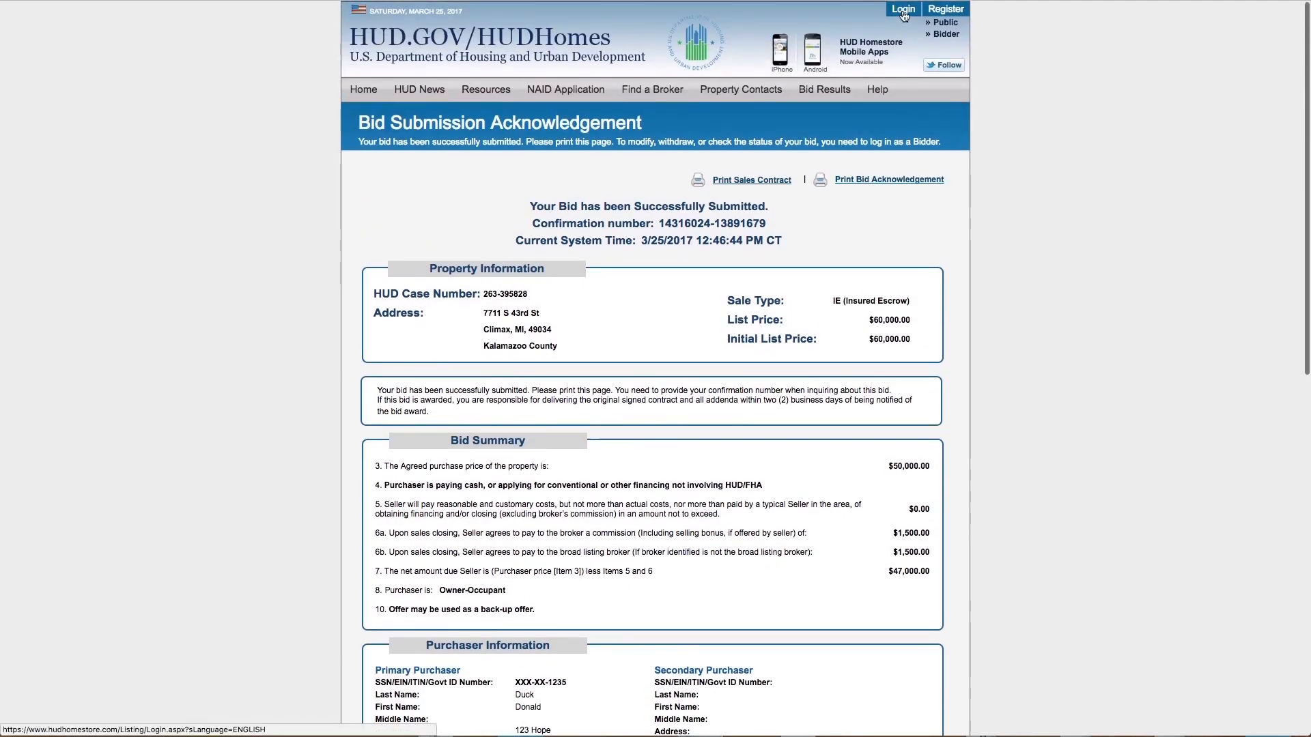
Log in as a bidder and search the submitted bids by the purchaser's last name.
left_click(903, 11)
key("Return")
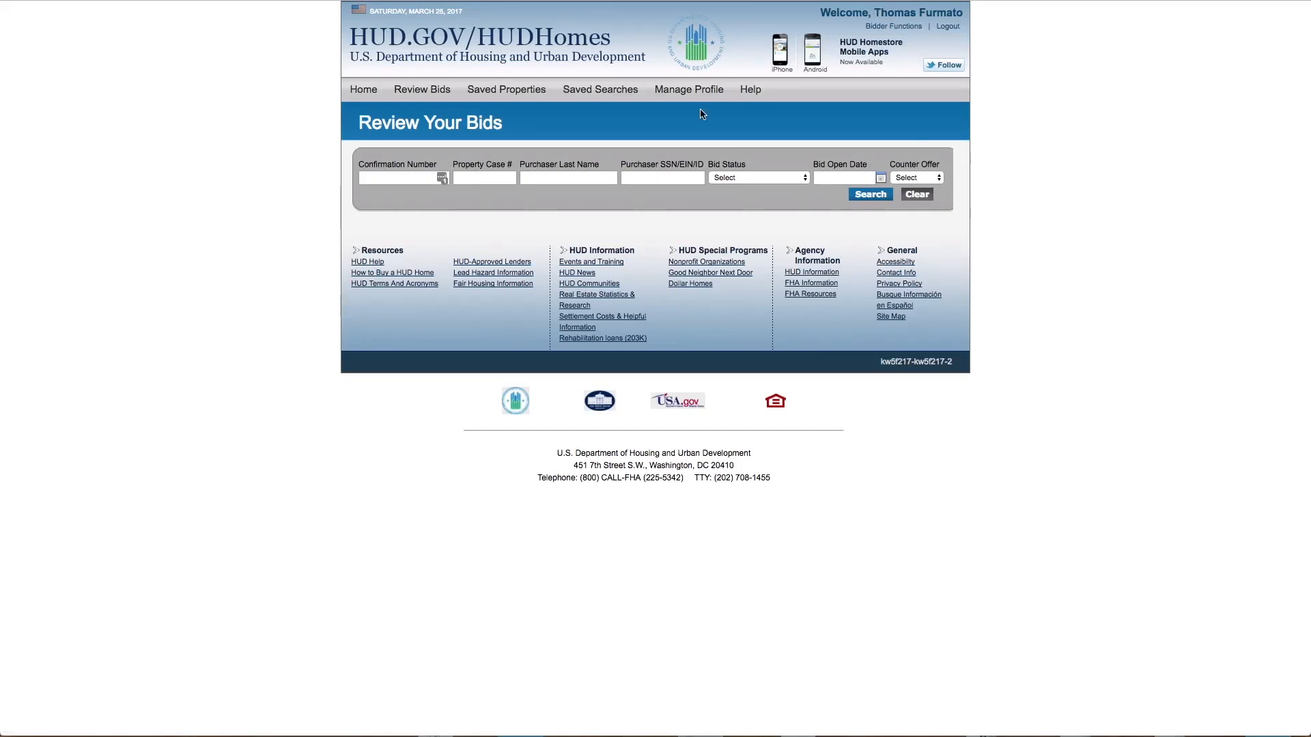
left_click(547, 179)
type("duck")
left_click(871, 195)
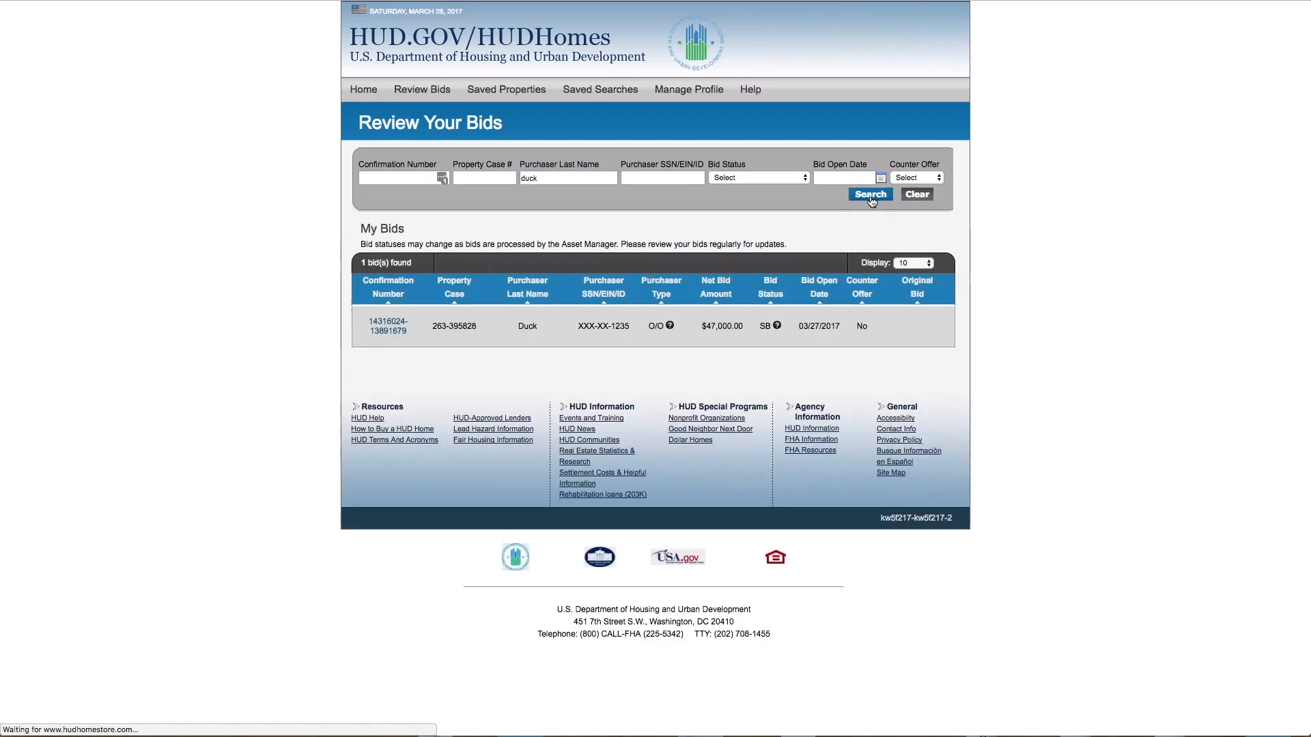
Open the details of the submitted bid and start withdrawing it.
left_click(382, 336)
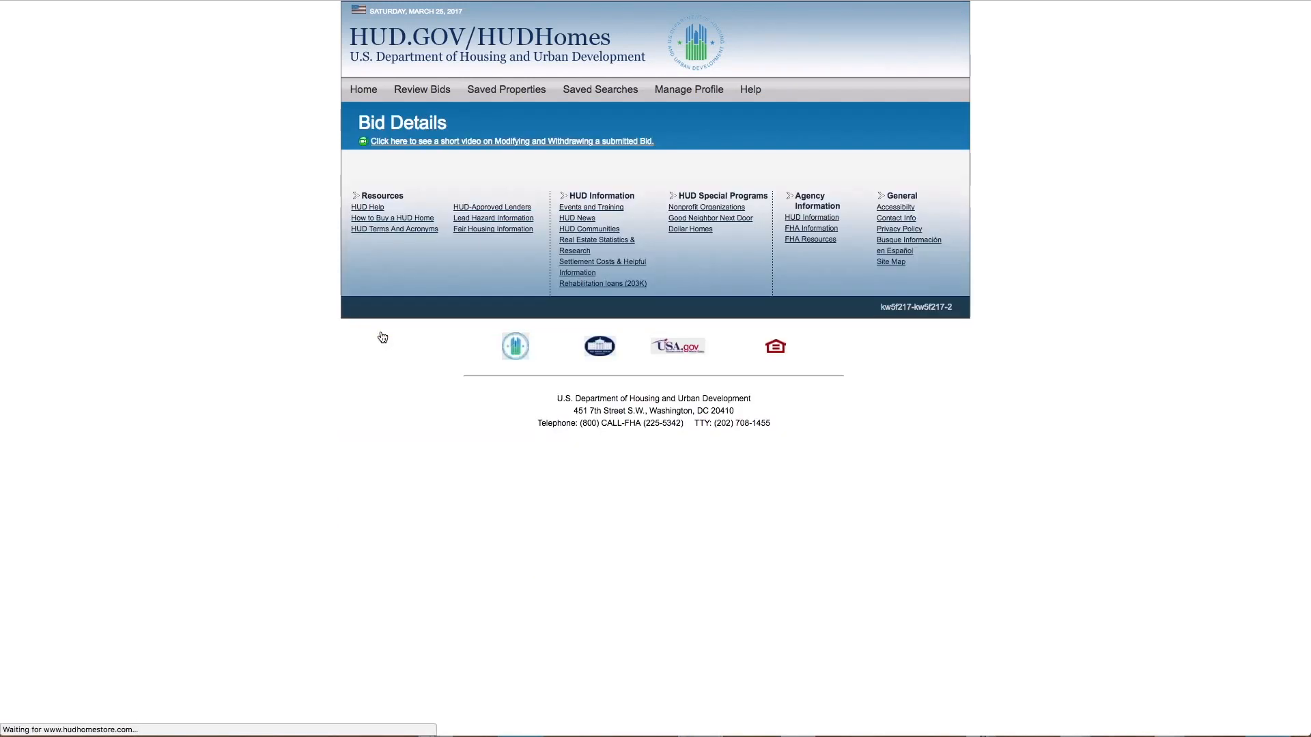
scroll(538, 339, "down", 2)
scroll(539, 337, "down", 3)
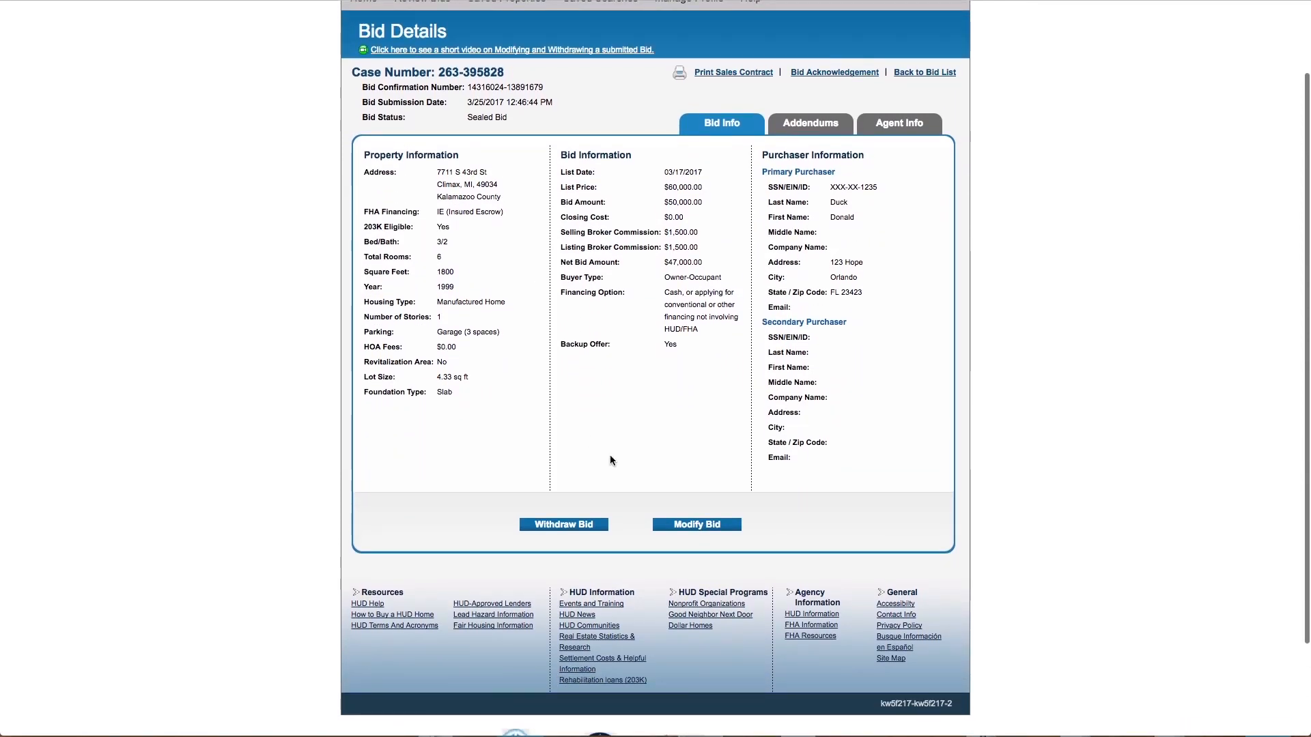
left_click(550, 527)
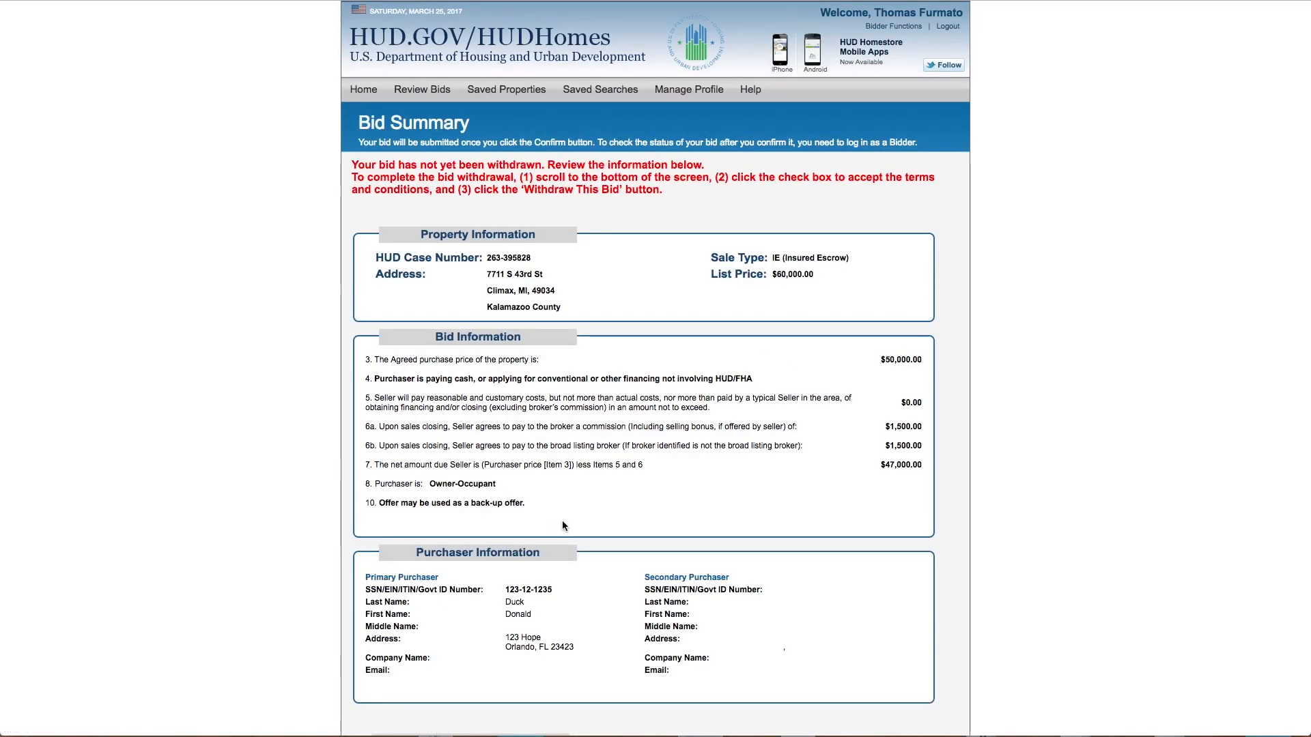
Agree to the terms and conditions on the withdrawal summary and withdraw the bid.
scroll(588, 519, "down", 3)
scroll(588, 519, "up", 2)
scroll(588, 518, "down", 2)
scroll(589, 519, "down", 2)
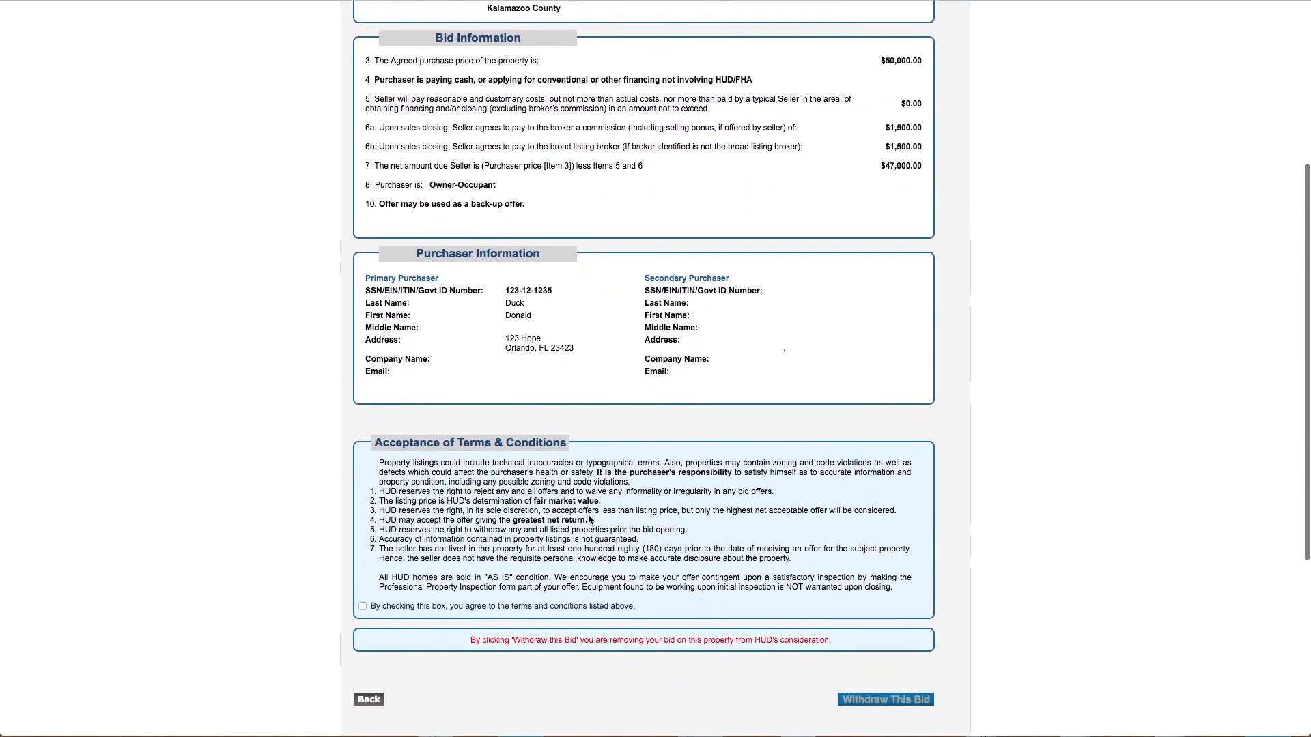
left_click(362, 606)
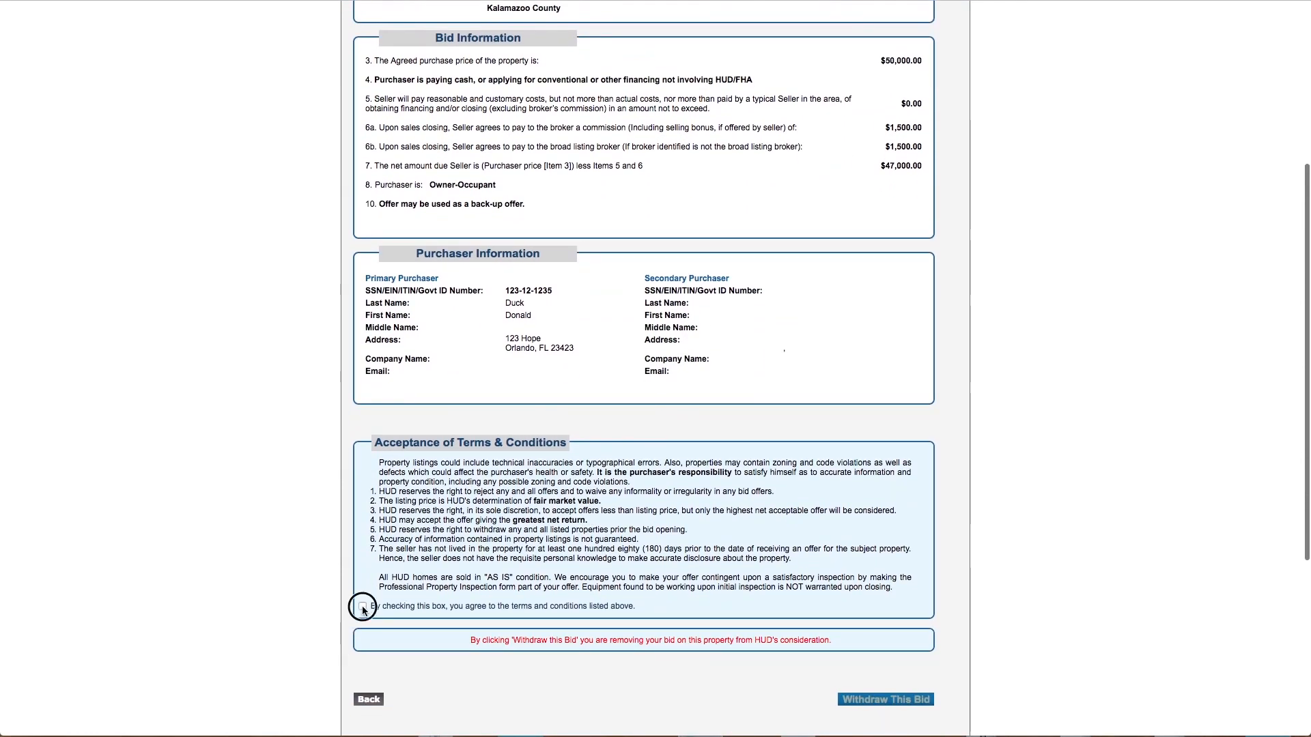
left_click(872, 701)
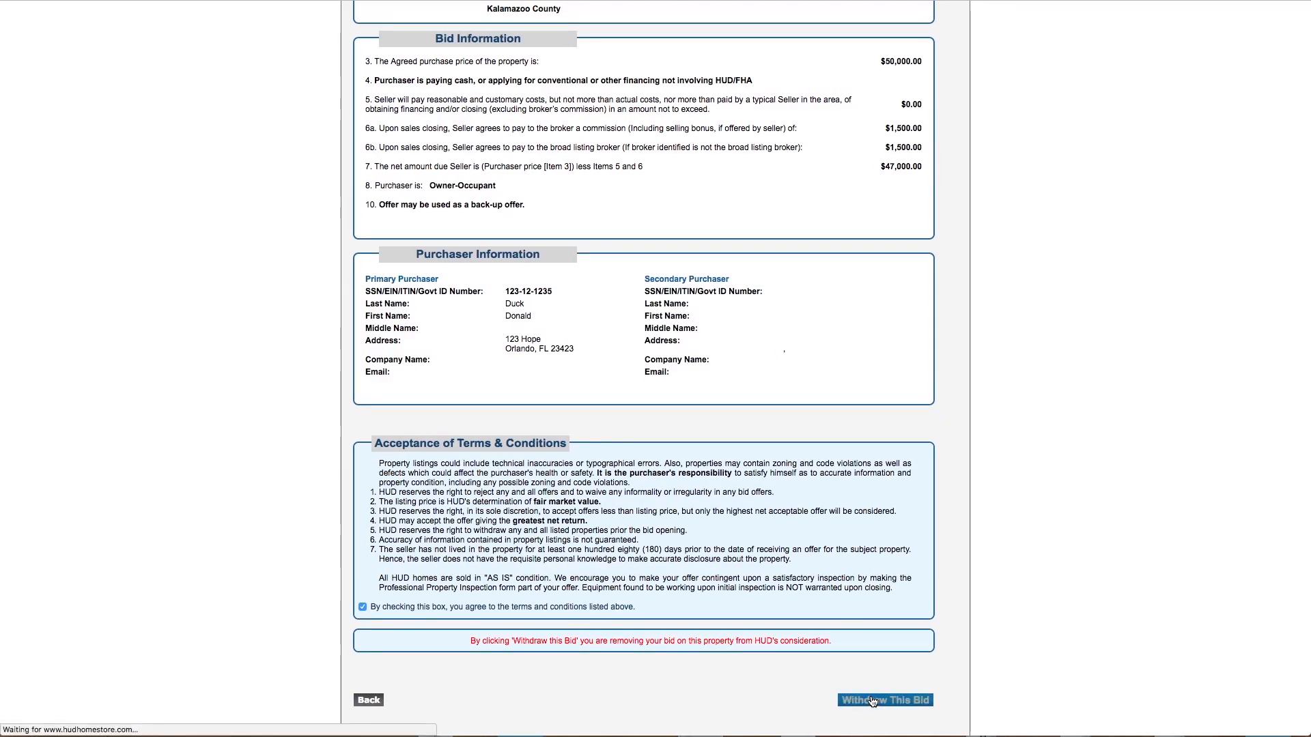